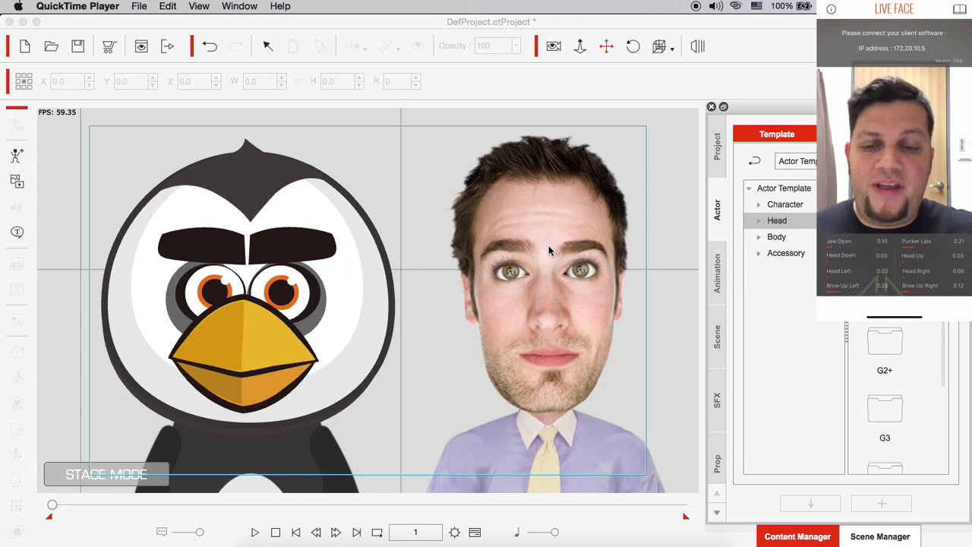
- Bring CrazyTalk Animator to the front and select the penguin actor on the stage
click(250, 219)
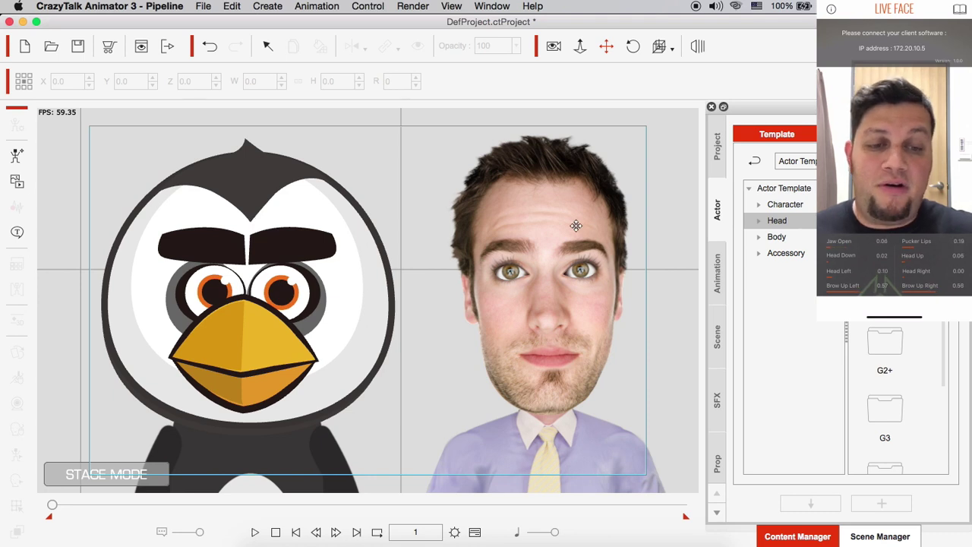
click(271, 199)
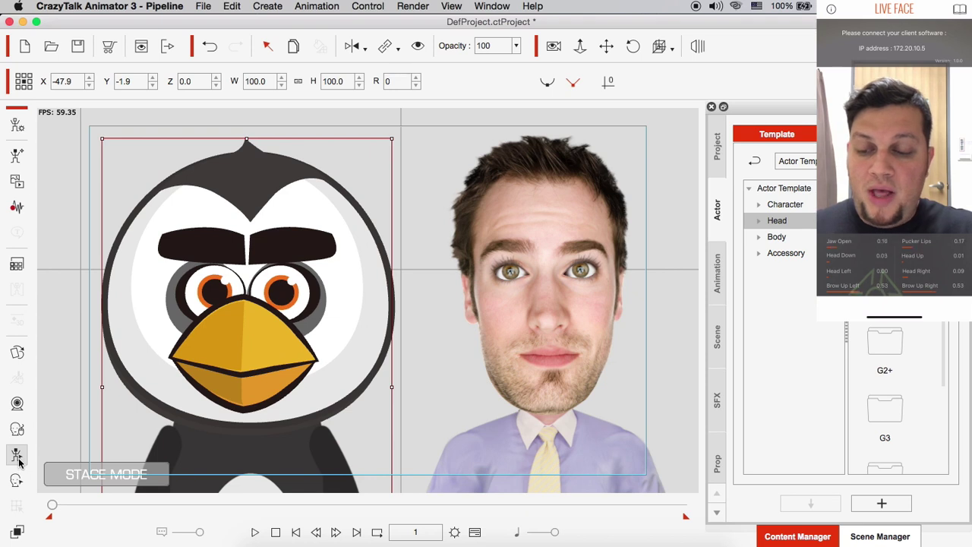
click(19, 352)
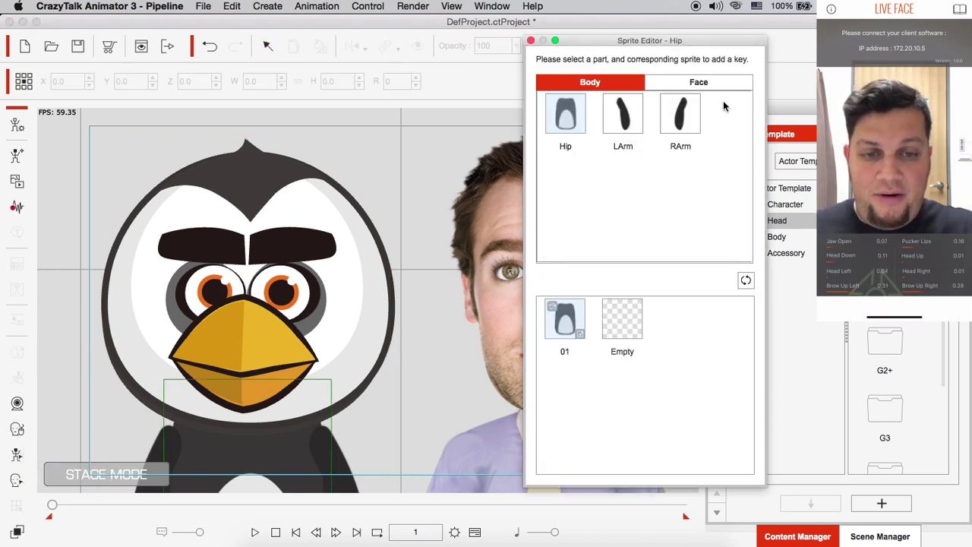
click(705, 81)
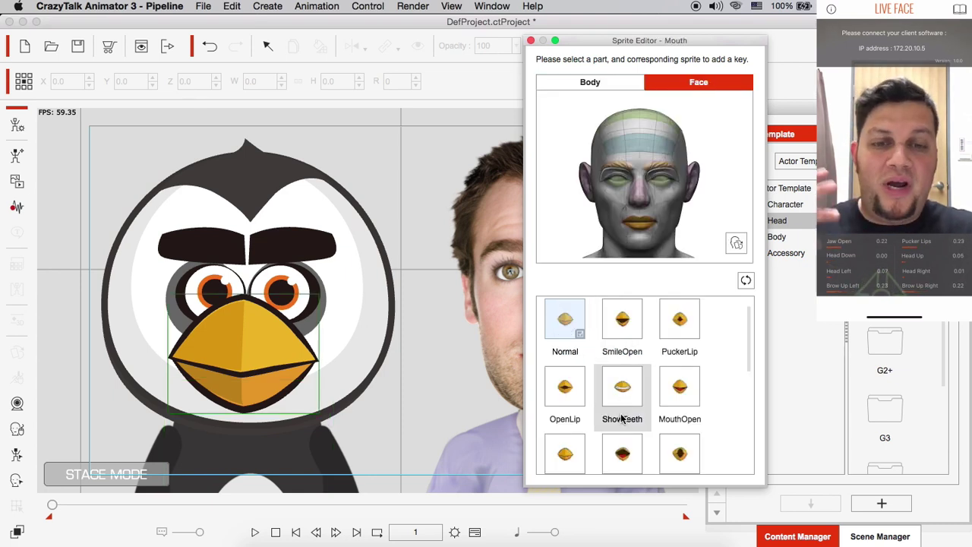
scroll(702, 420, down, 5)
scroll(702, 420, up, 5)
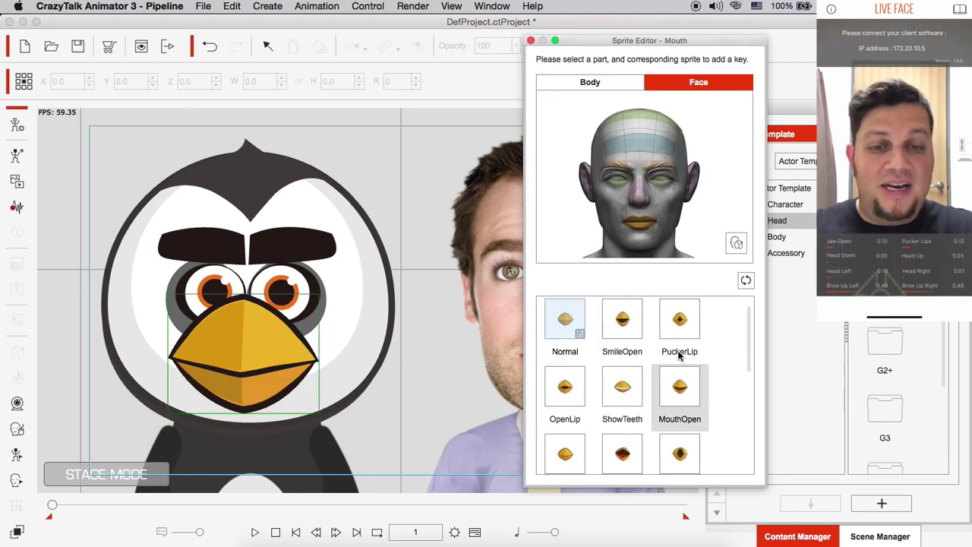
click(531, 41)
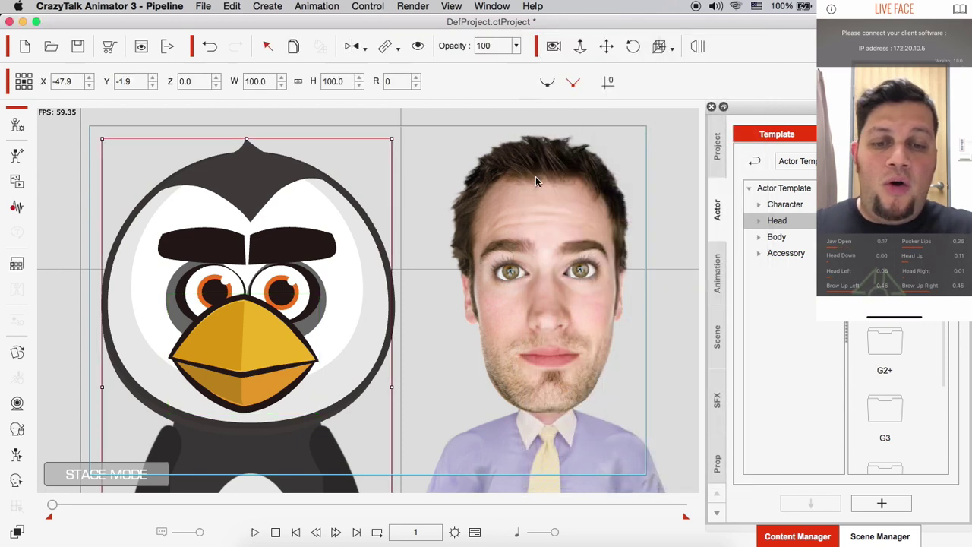
click(545, 246)
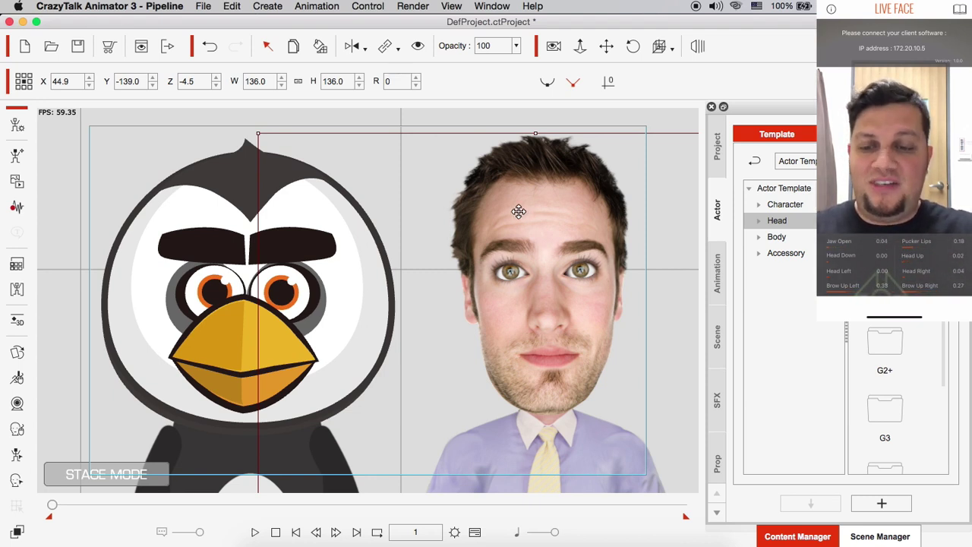
click(213, 229)
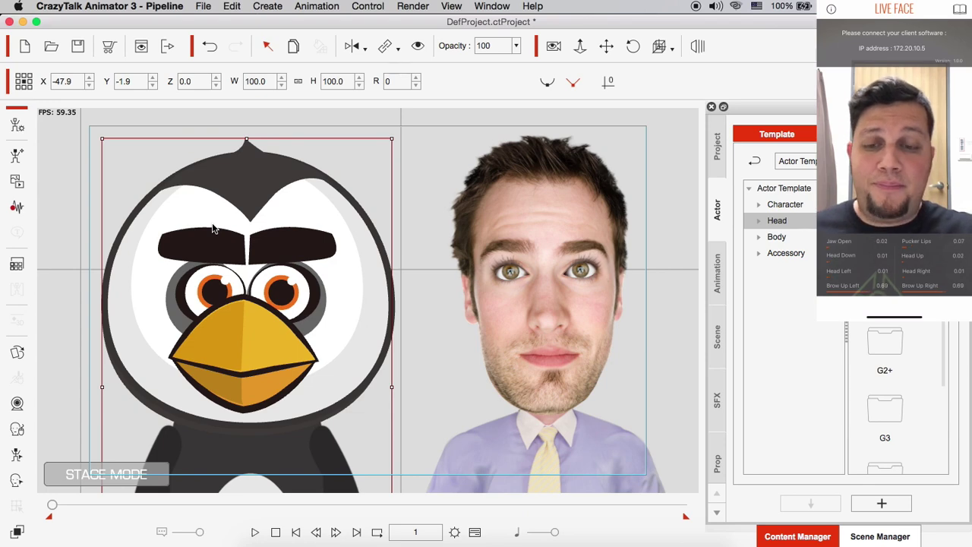
click(17, 404)
- Connect to Live Face, move the mocap panel off the penguin, and preview the capture
click(667, 140)
drag(713, 121, 543, 102)
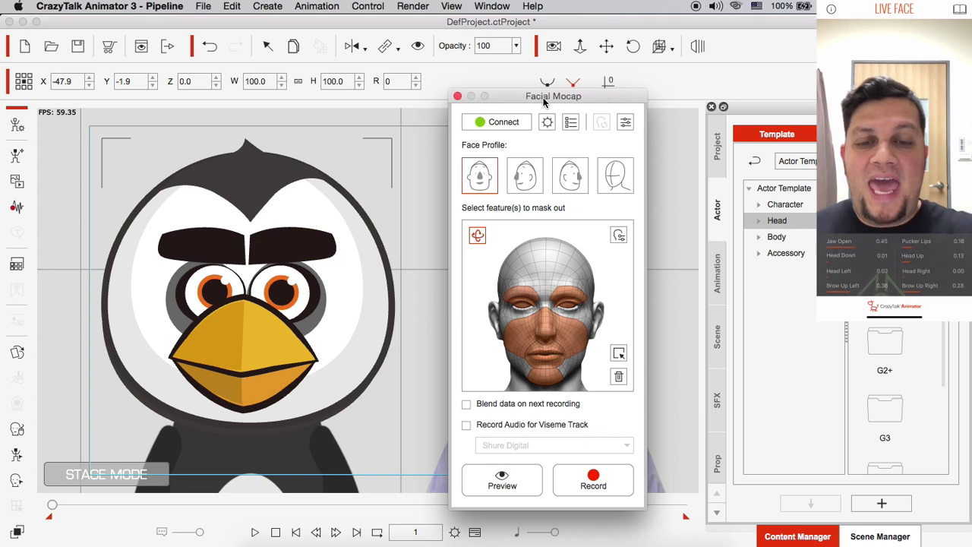
drag(544, 102, 519, 98)
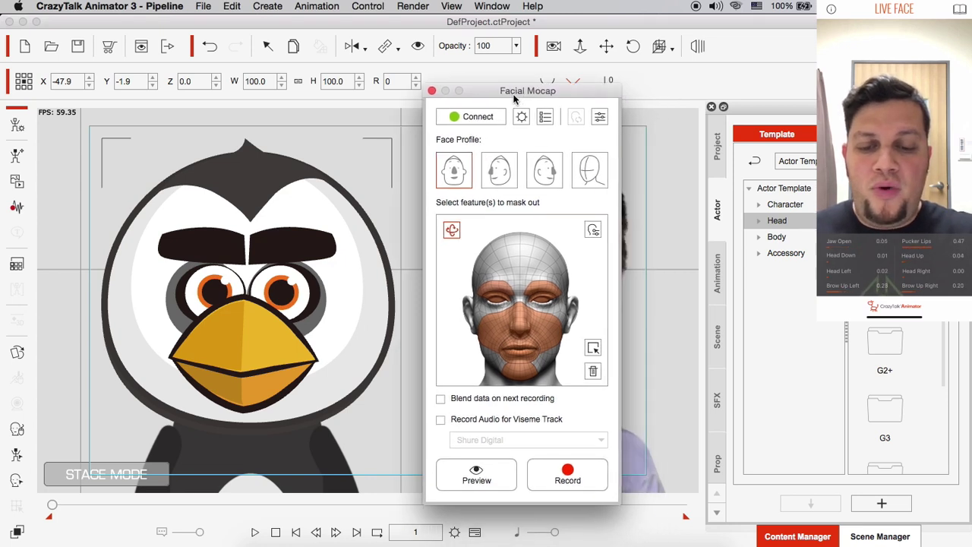
click(476, 476)
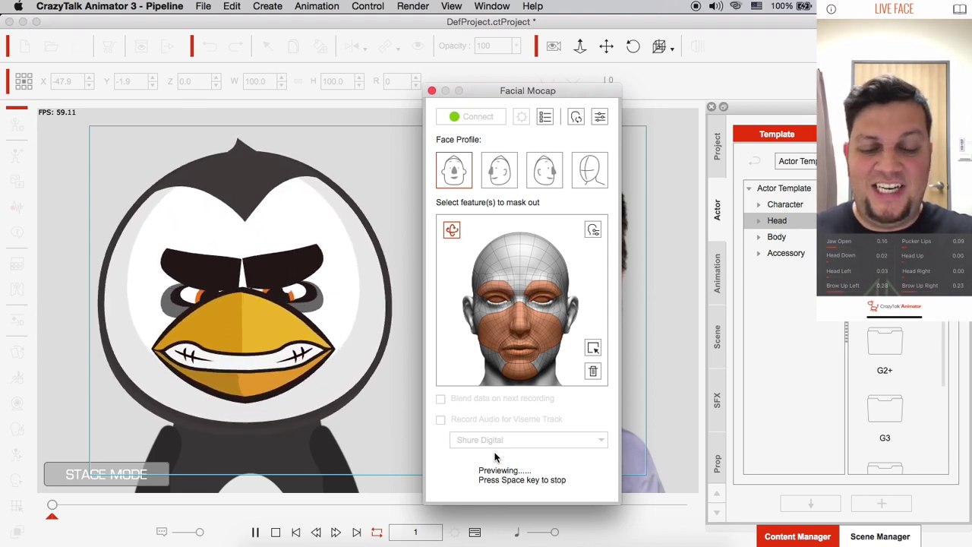
click(601, 120)
- Dock Strength Settings beside Facial Mocap and return Global strength to 100
drag(706, 146, 711, 95)
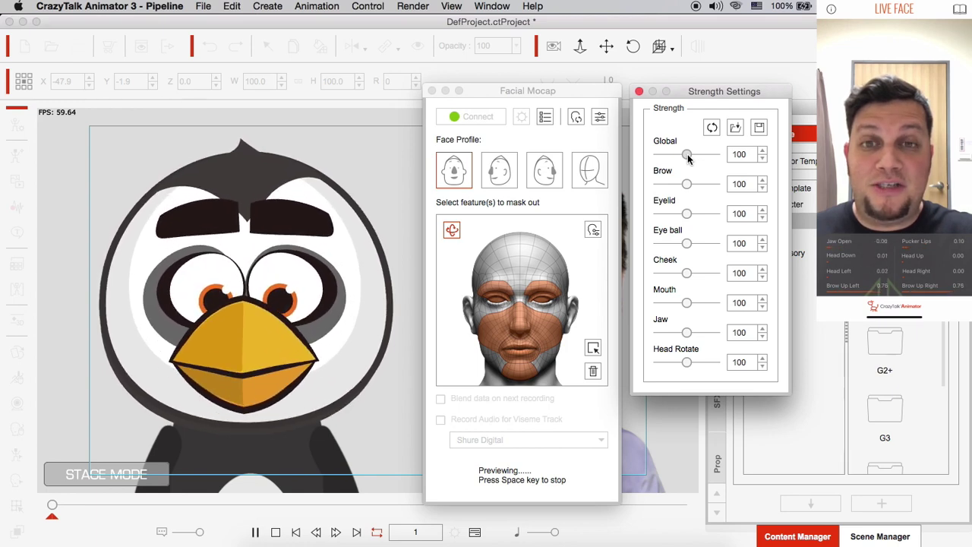
mouse_move(687, 155)
mouse_down()
mouse_move(719, 155)
mouse_move(648, 161)
mouse_move(733, 163)
mouse_move(649, 159)
mouse_move(716, 158)
mouse_move(682, 172)
mouse_move(686, 161)
mouse_move(714, 167)
mouse_move(688, 160)
mouse_up()
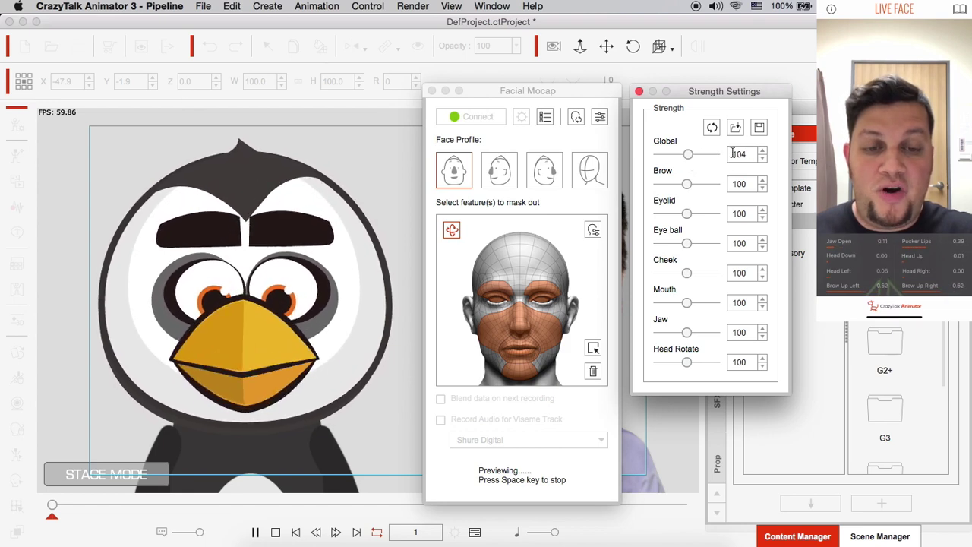
click(664, 146)
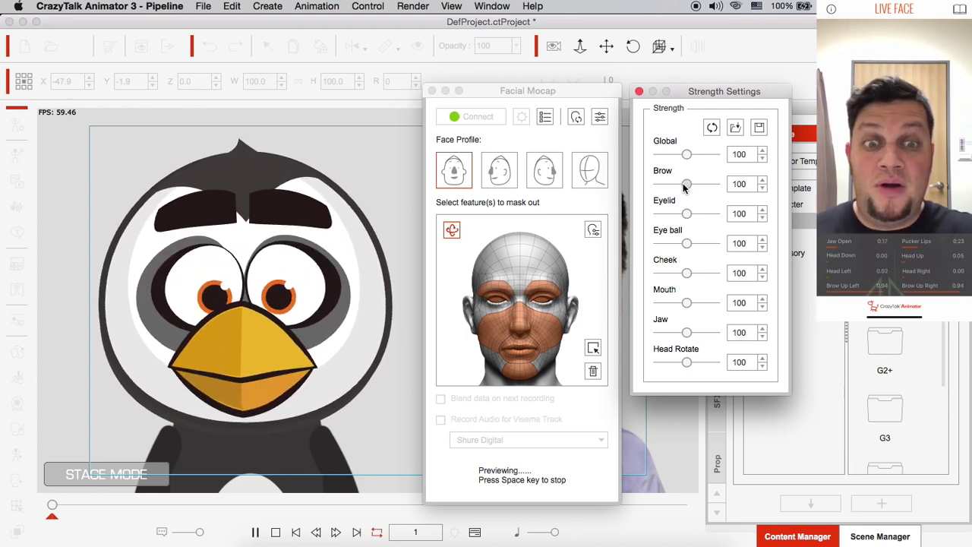
mouse_move(685, 188)
mouse_down()
mouse_move(716, 186)
mouse_move(657, 191)
mouse_move(712, 192)
mouse_move(674, 190)
mouse_move(687, 190)
mouse_up()
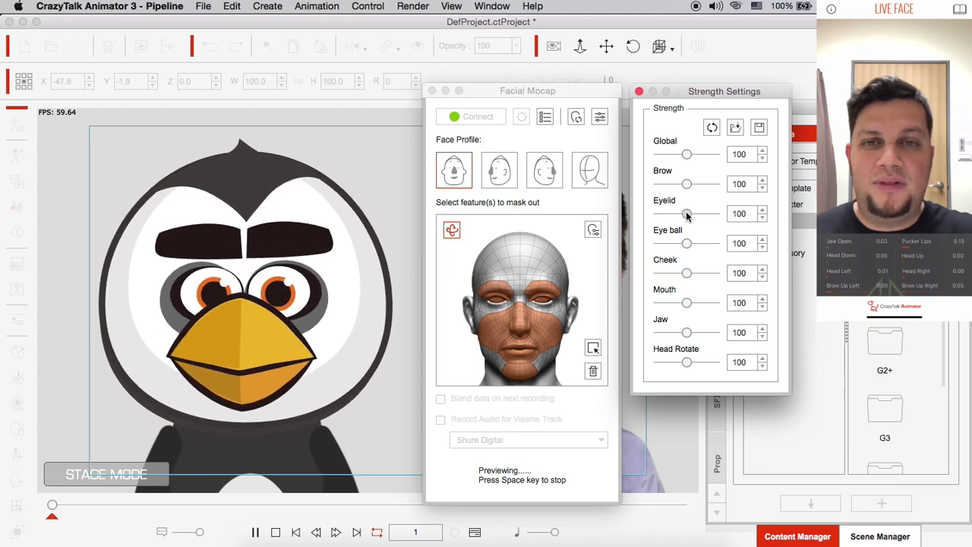
mouse_move(686, 215)
mouse_down()
mouse_move(715, 213)
mouse_move(653, 215)
mouse_move(741, 213)
mouse_move(655, 219)
mouse_move(716, 215)
mouse_move(658, 219)
mouse_move(686, 214)
mouse_up()
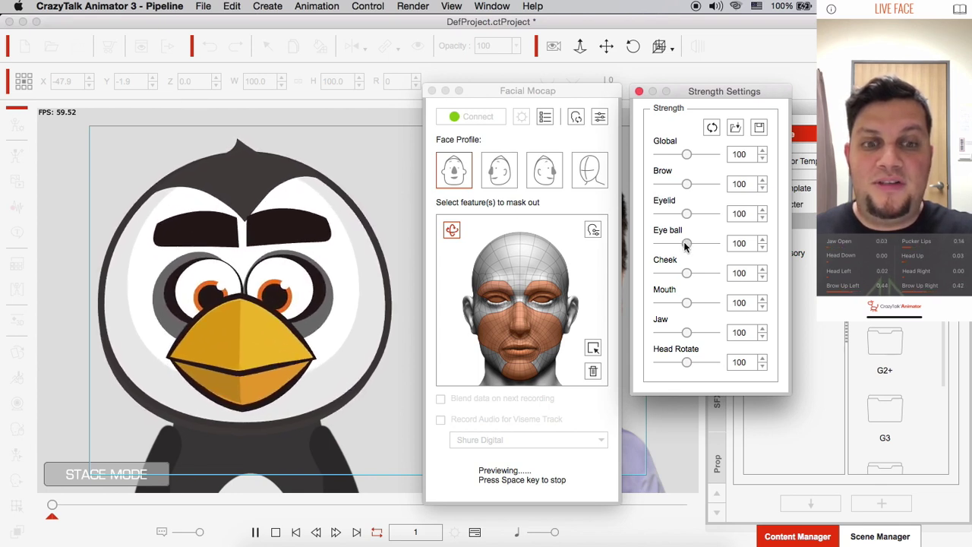
mouse_move(684, 244)
mouse_down()
mouse_move(706, 245)
mouse_move(643, 243)
mouse_move(707, 244)
mouse_move(641, 253)
mouse_move(686, 243)
mouse_up()
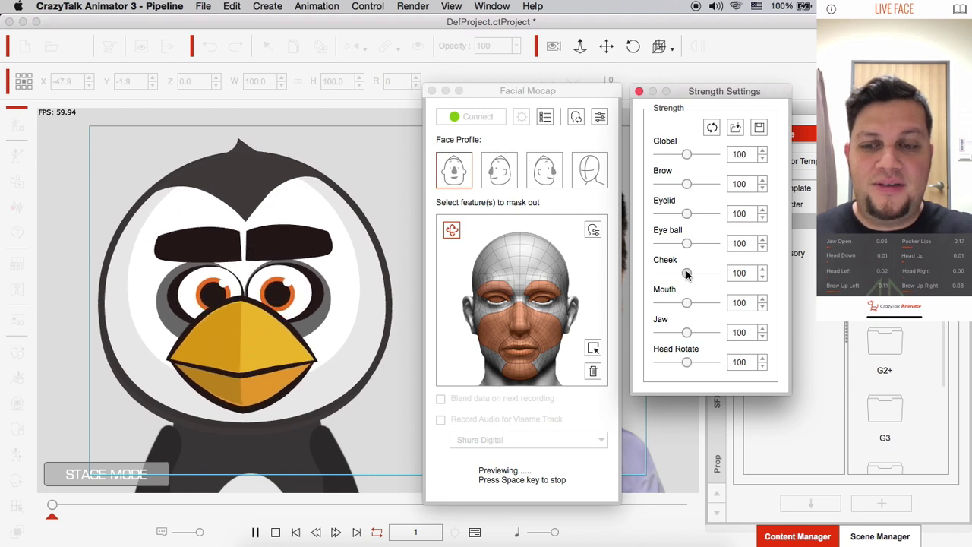
- Try Cheek strength between 35 and 200, then reset it to 100
mouse_move(686, 274)
mouse_down()
mouse_move(714, 273)
mouse_move(661, 272)
mouse_move(704, 273)
mouse_move(684, 273)
mouse_up()
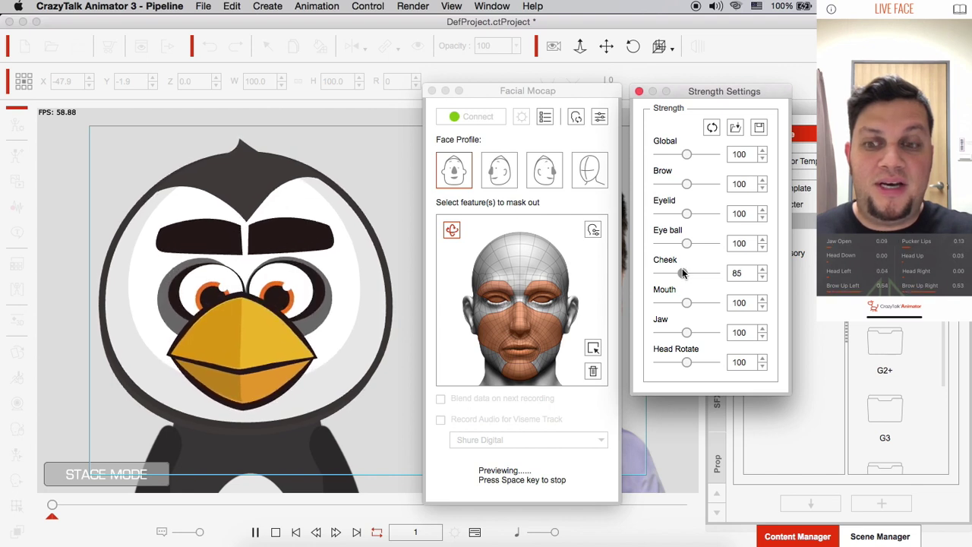
drag(682, 274, 724, 281)
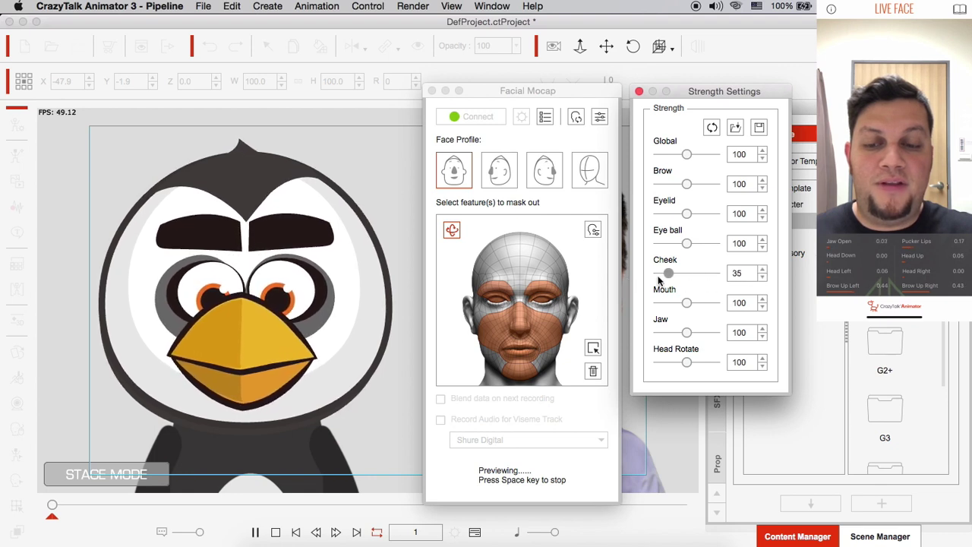
drag(659, 281, 686, 278)
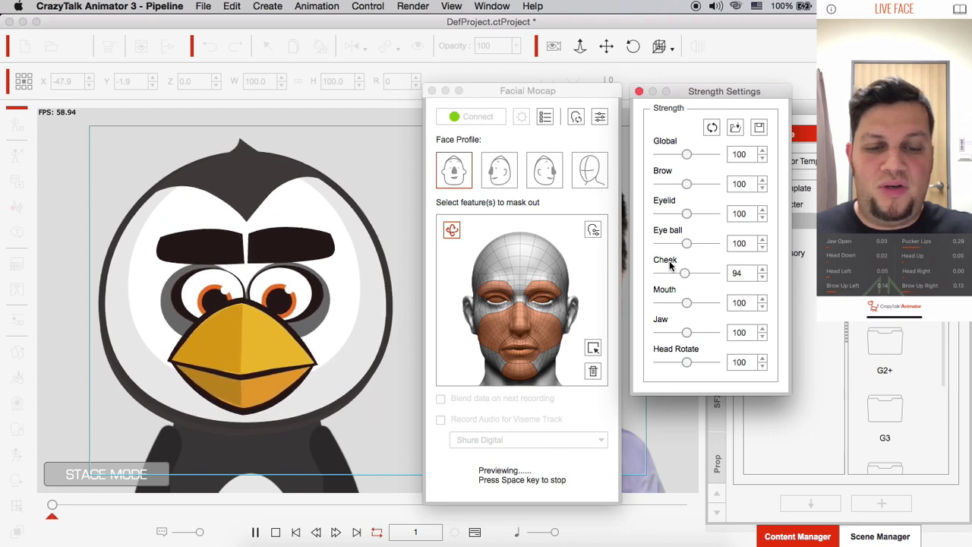
click(686, 273)
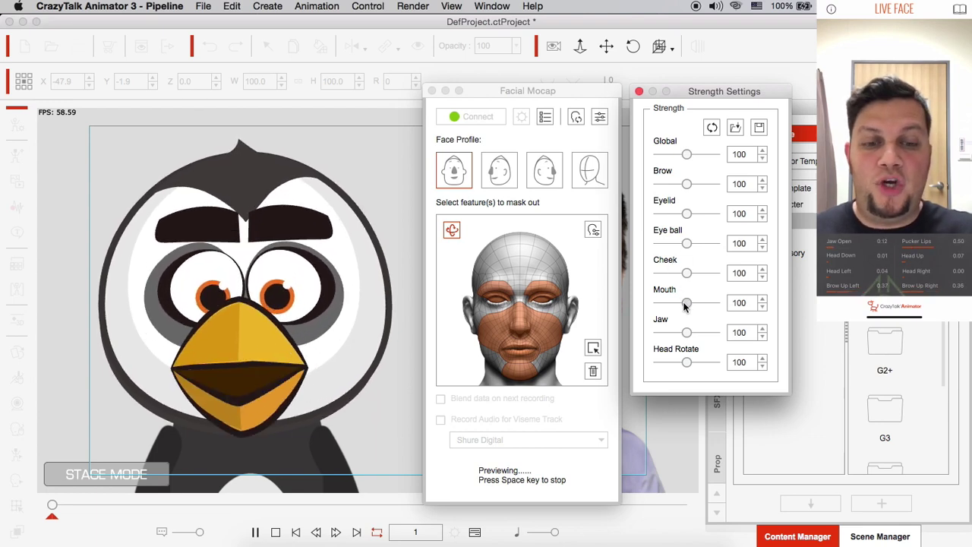
- Try Mouth strength at 137 and 175 on the penguin's beak, then reset it to 100
drag(685, 303, 667, 295)
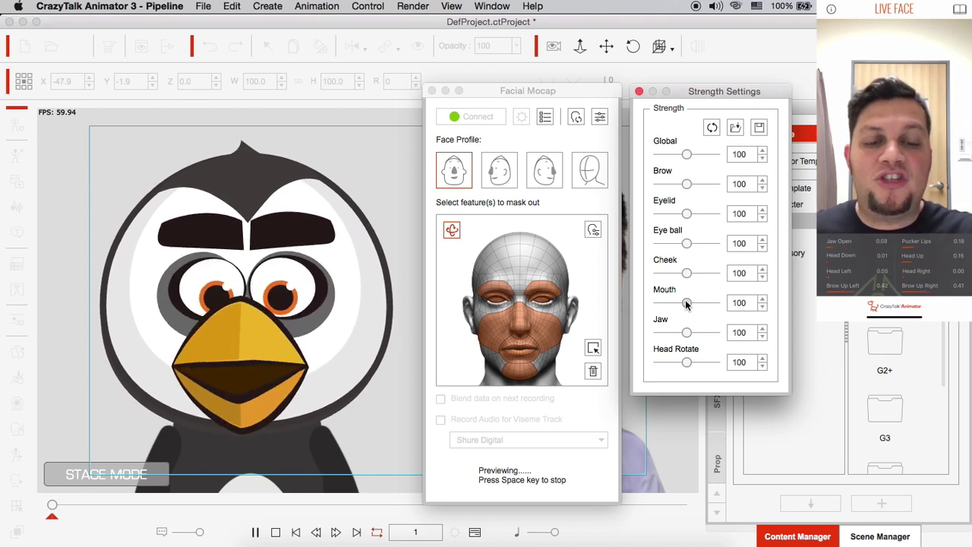
click(685, 303)
drag(688, 303, 700, 305)
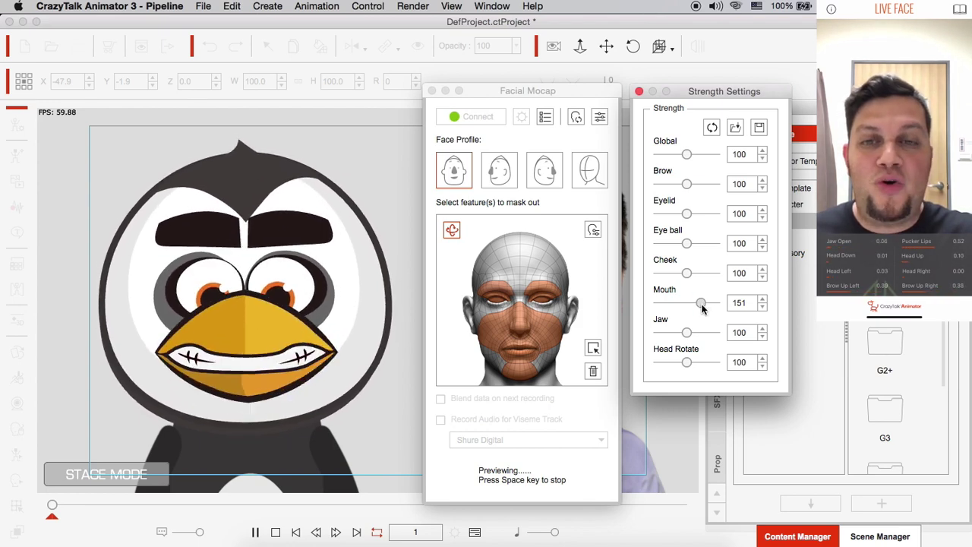
drag(702, 306, 707, 307)
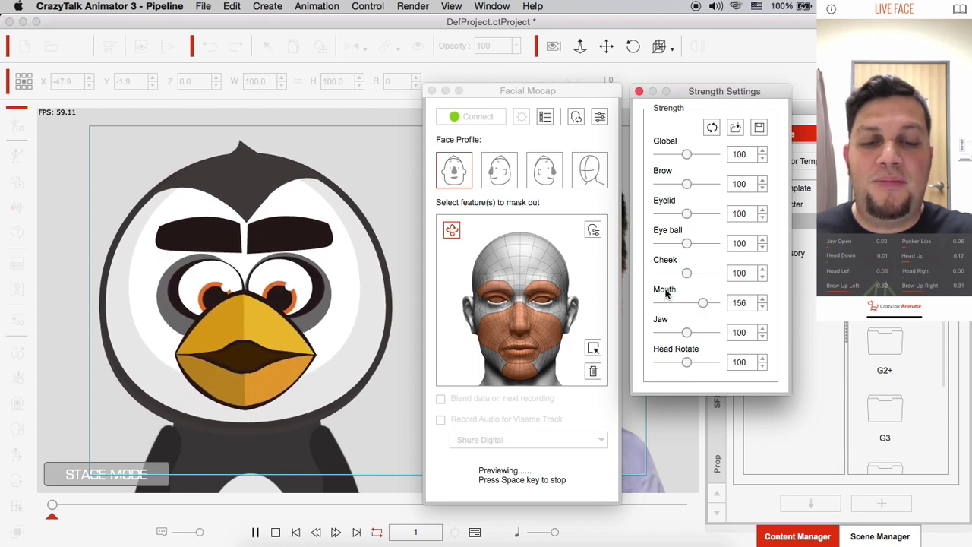
click(666, 294)
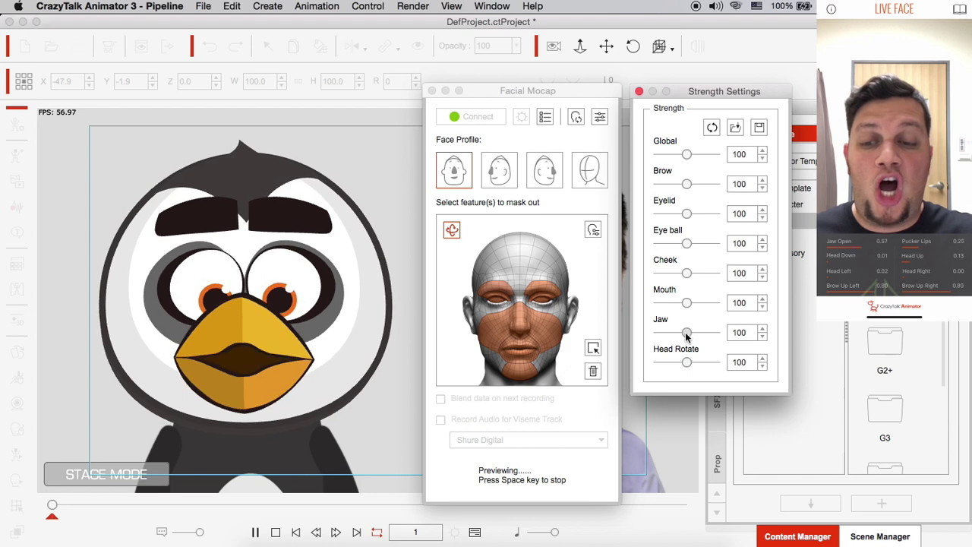
- Set the penguin's strengths to Brow 139, Eyelid 146, Jaw 146 and Eye ball 32
mouse_move(687, 332)
mouse_down()
mouse_move(662, 334)
mouse_move(715, 333)
mouse_move(686, 333)
mouse_up()
click(660, 322)
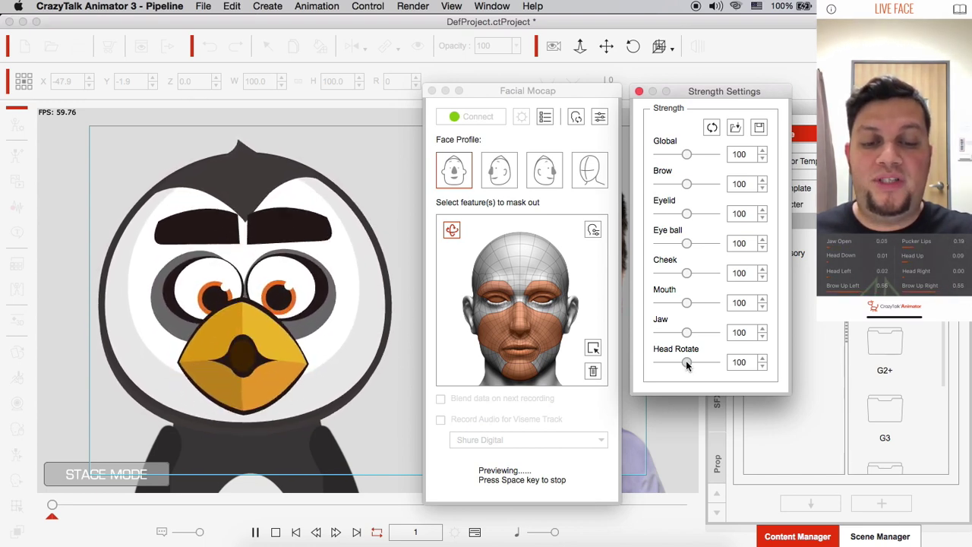
mouse_move(687, 364)
mouse_down()
mouse_move(651, 363)
mouse_move(728, 367)
mouse_move(653, 361)
mouse_move(705, 362)
mouse_move(677, 362)
mouse_move(700, 362)
mouse_move(686, 362)
mouse_up()
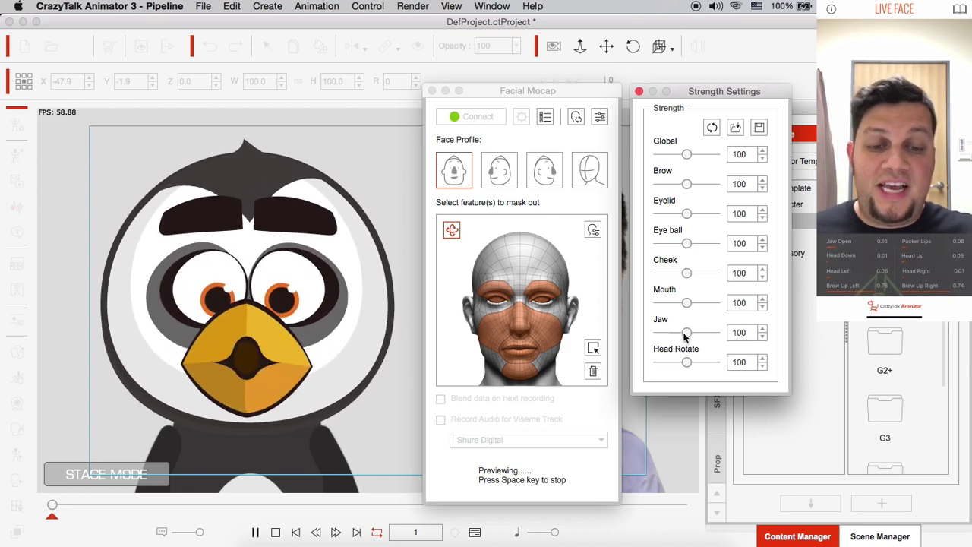
drag(686, 333, 700, 333)
drag(686, 243, 698, 184)
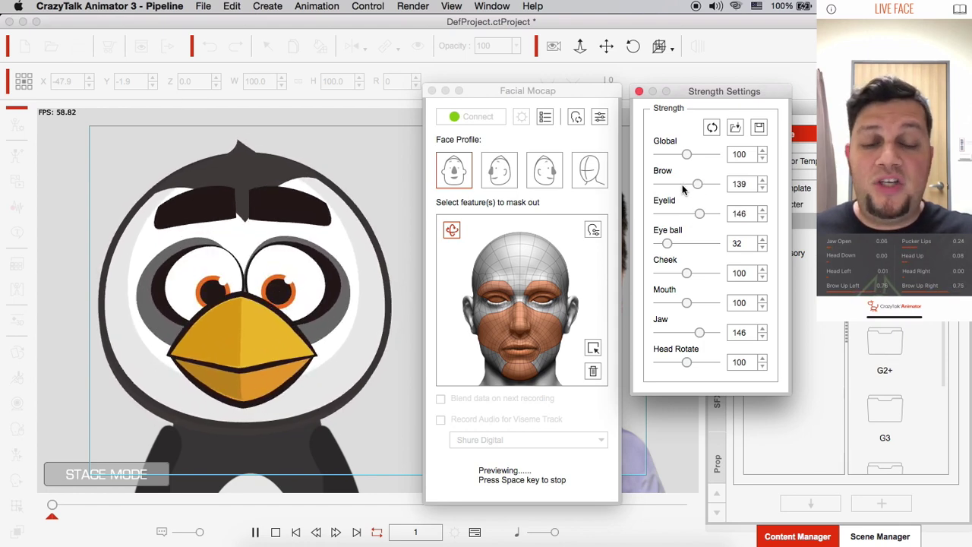
- Reset strengths, close Strength Settings, stop the preview, and shift Facial Mocap left
click(713, 130)
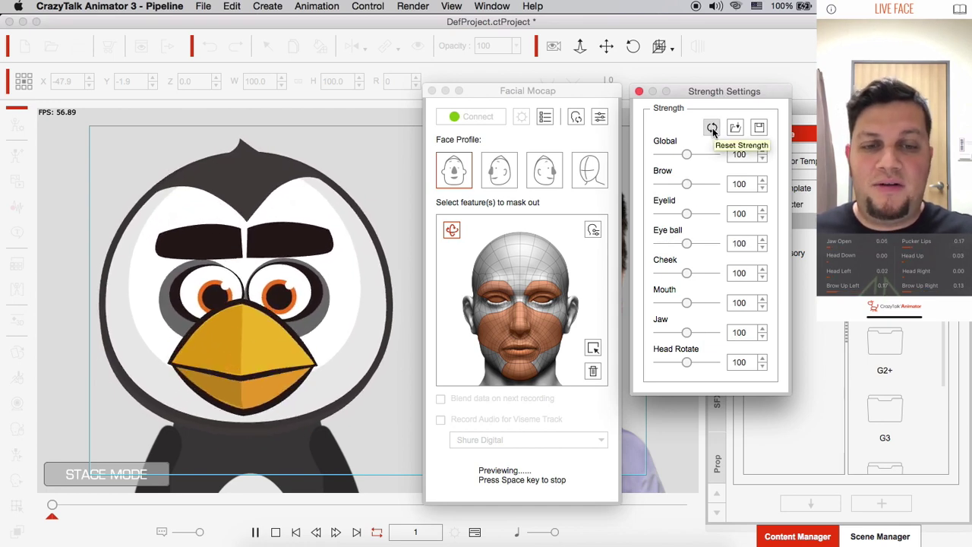
click(639, 91)
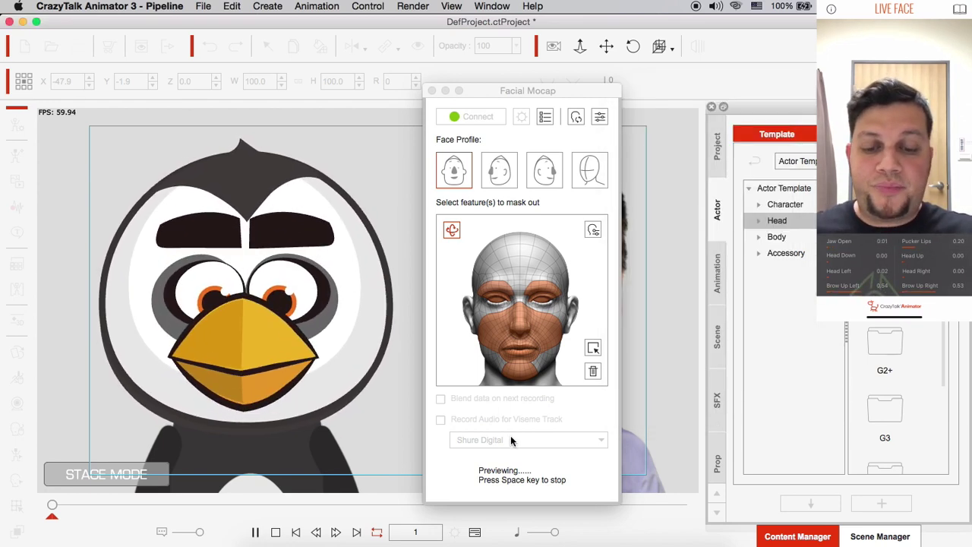
key(space)
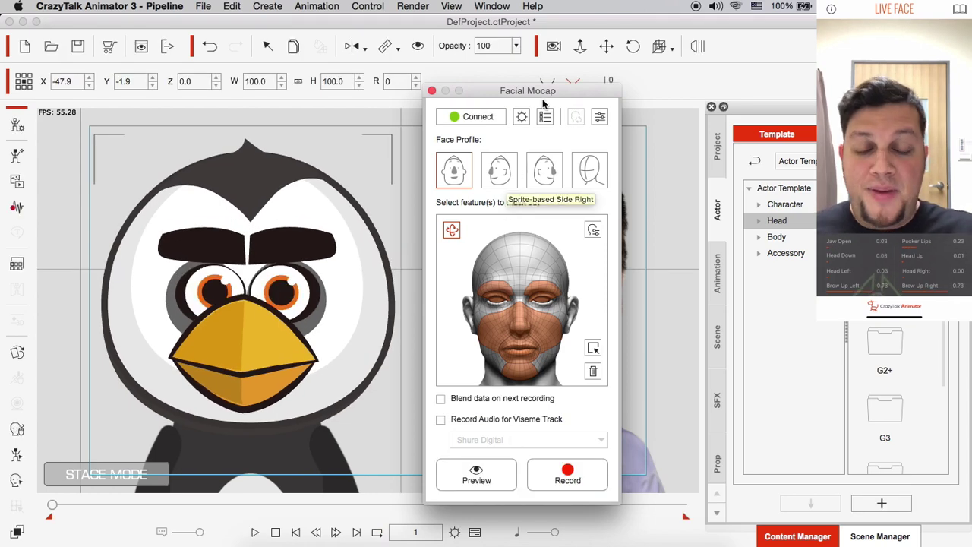
drag(542, 90, 291, 83)
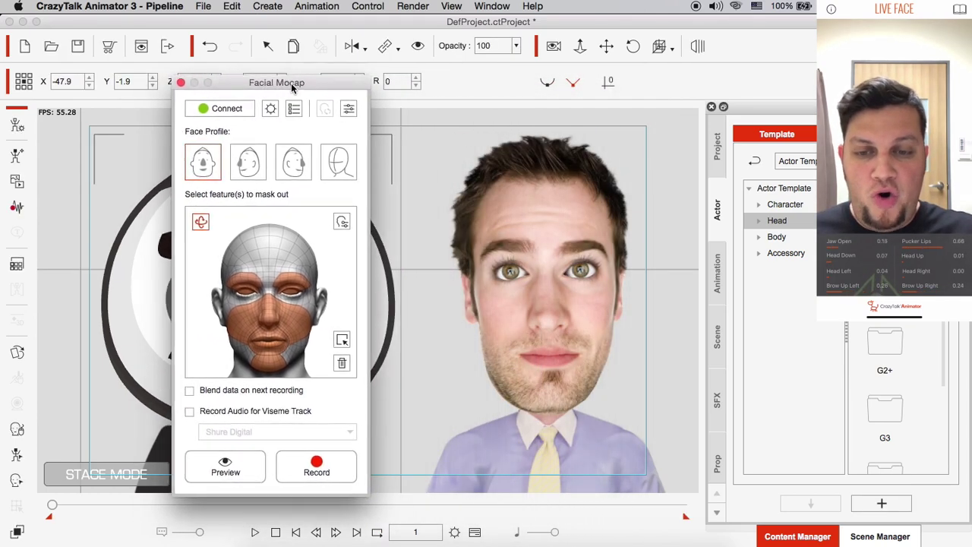
- Select the photo man and briefly test a live preview before closing Facial Mocap
click(537, 216)
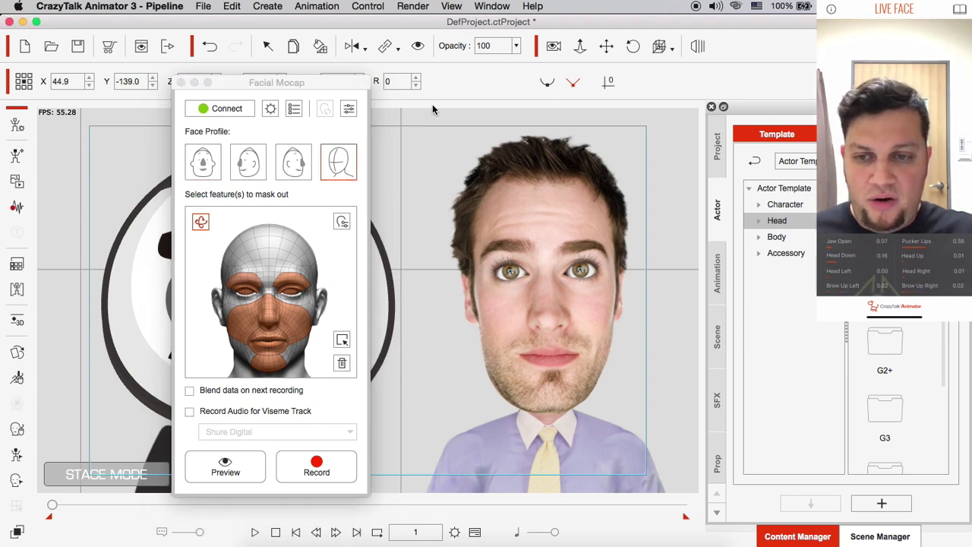
drag(304, 83, 374, 90)
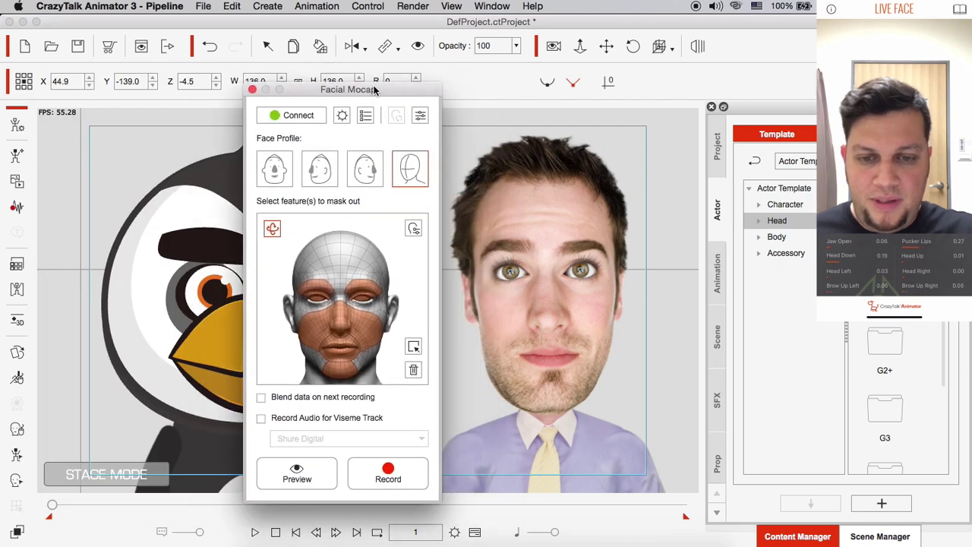
click(573, 282)
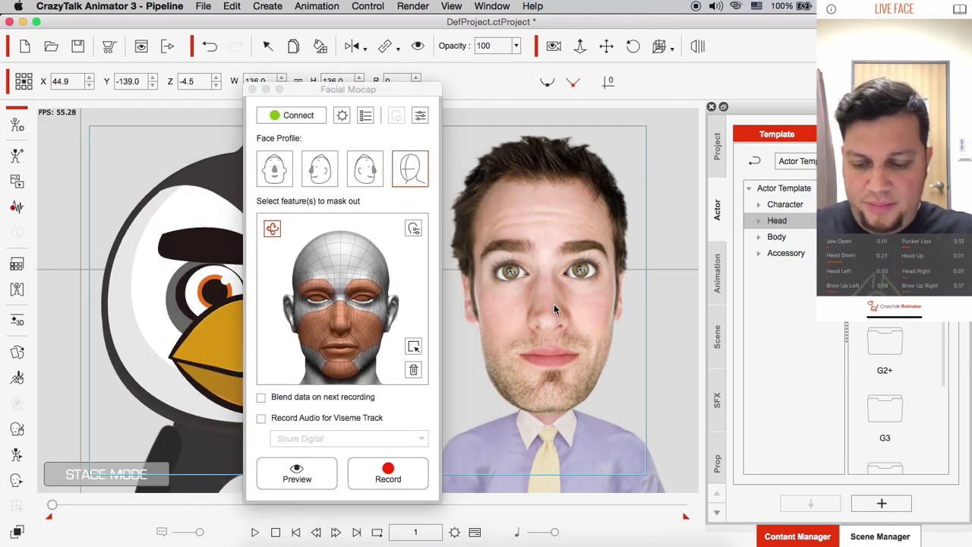
key(space)
key(Escape)
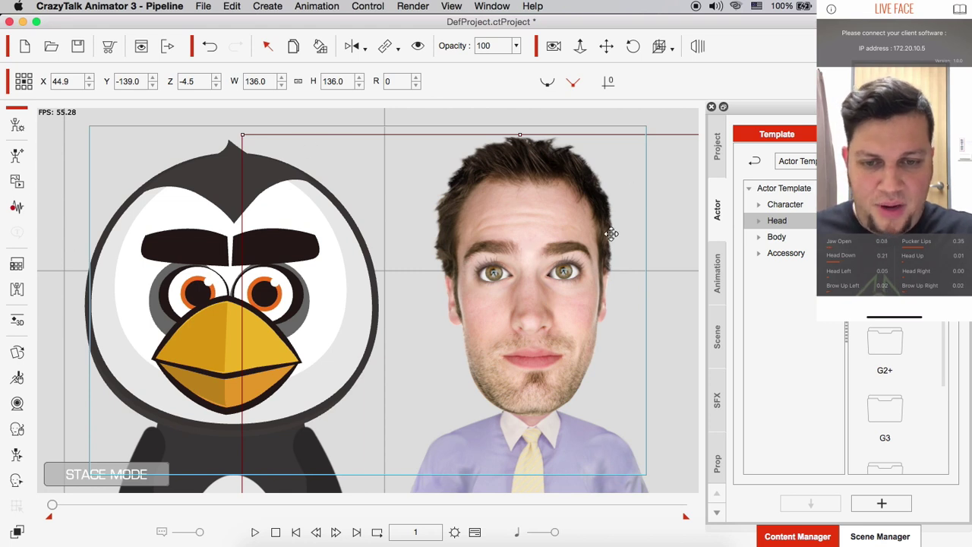
- Move the photo man up and to the right and reopen Facial Mocap for him
drag(521, 189, 531, 183)
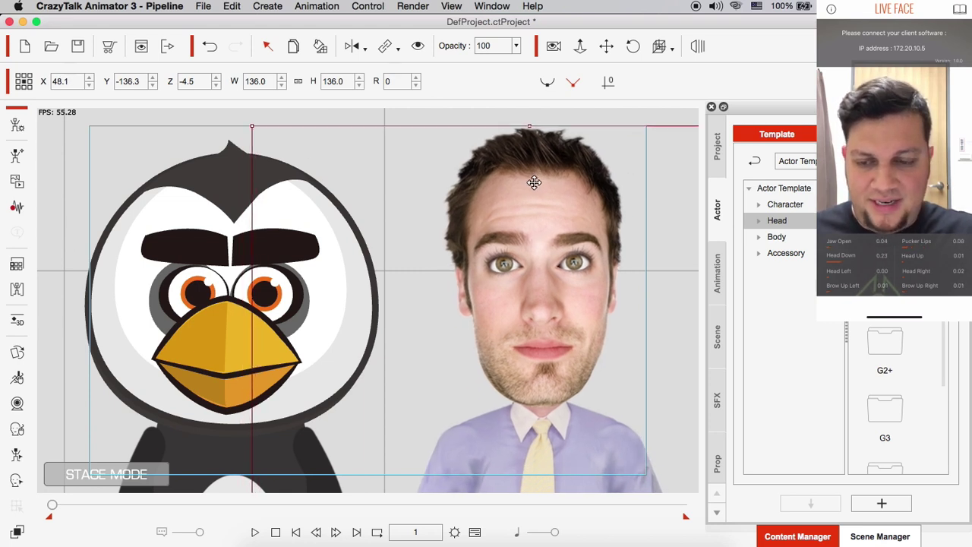
click(14, 405)
drag(374, 109, 285, 95)
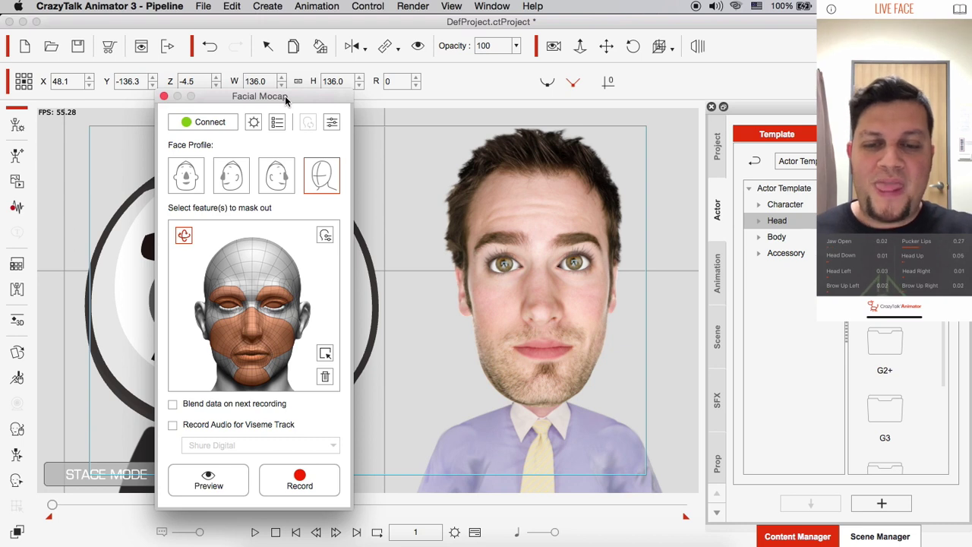
- Nudge the Facial Mocap window aside and preview live capture on the photo man
drag(291, 97, 289, 96)
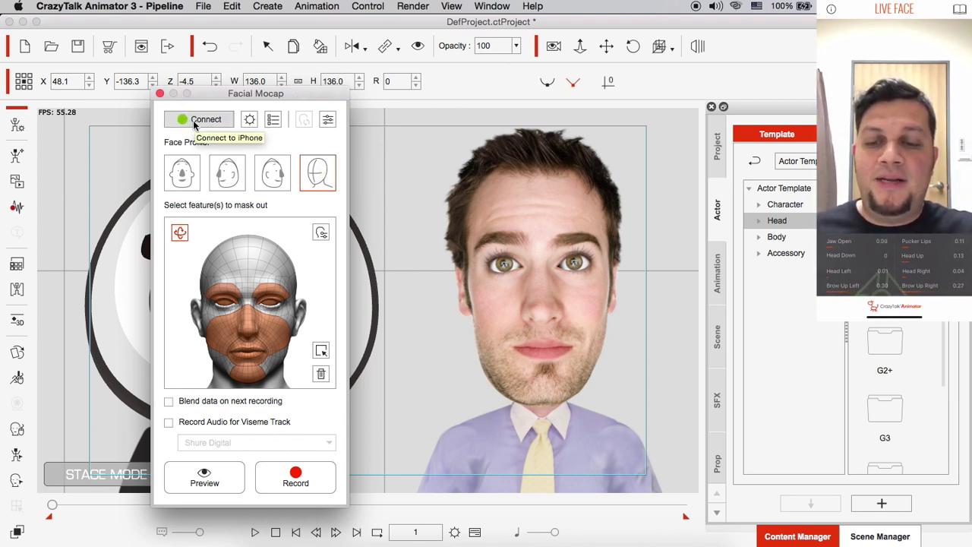
click(205, 476)
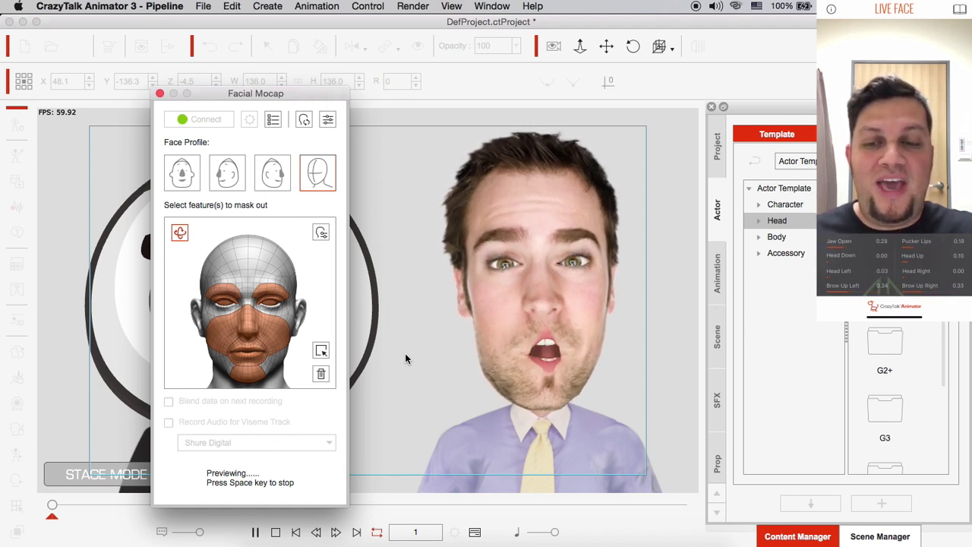
- Open Strength Settings for the photo man, test Global above 100, then reset it to 100
click(328, 120)
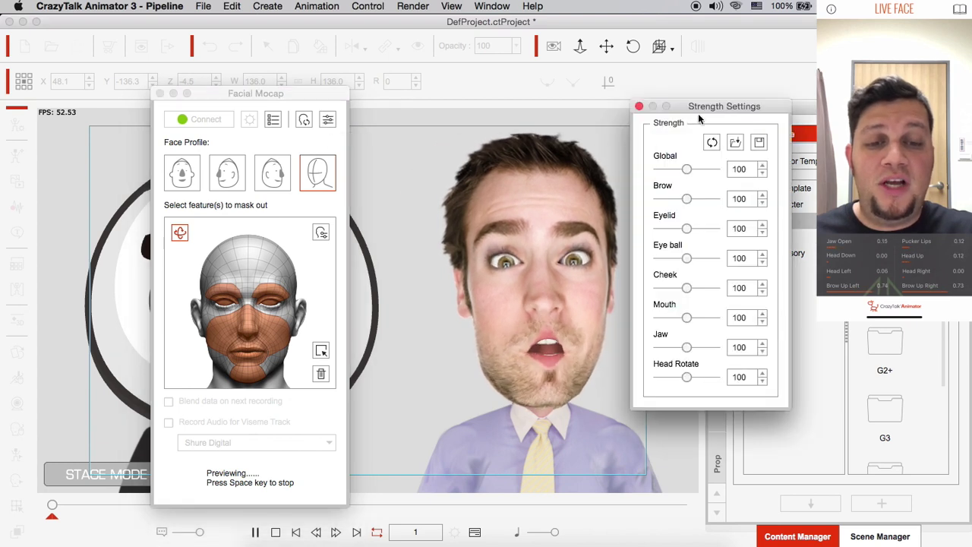
drag(706, 113, 711, 113)
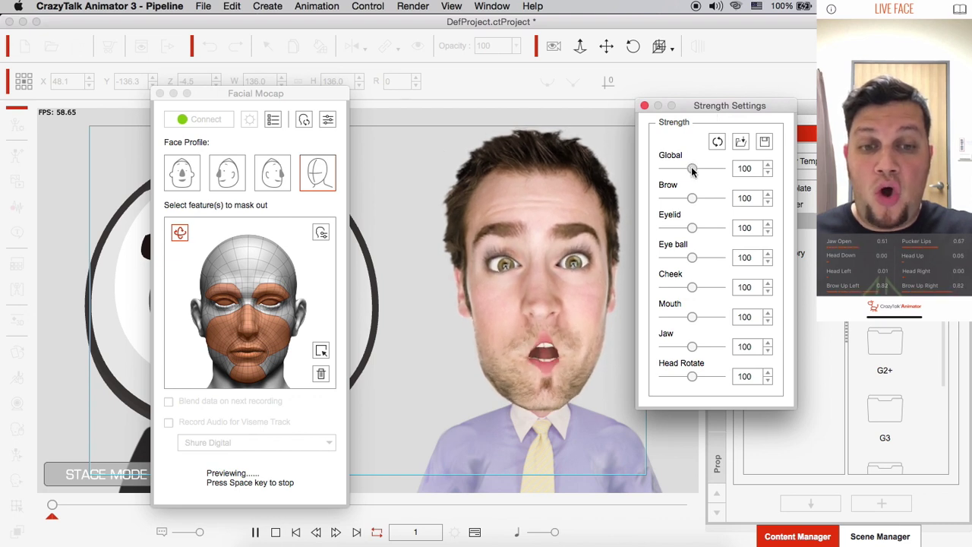
mouse_move(692, 169)
mouse_down()
mouse_move(713, 168)
mouse_move(691, 172)
mouse_up()
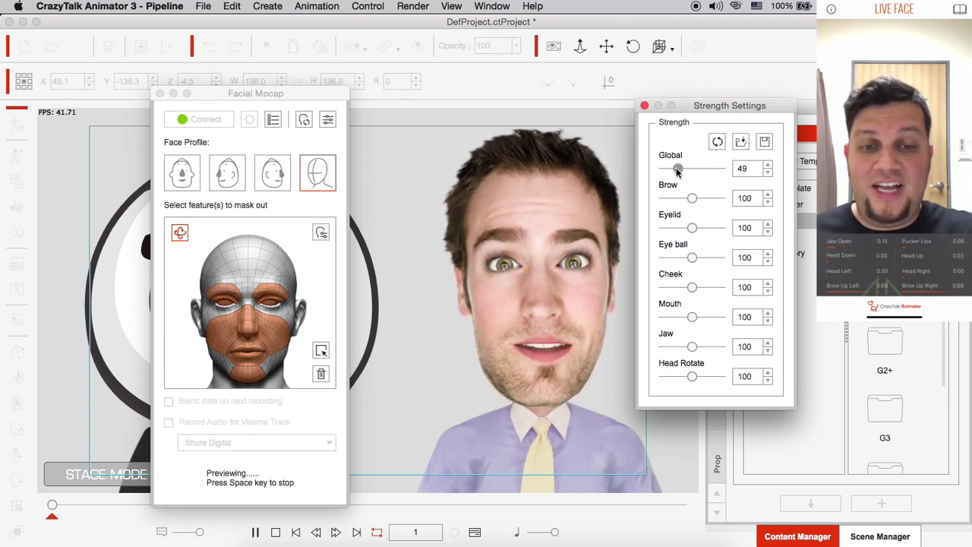
mouse_move(677, 172)
mouse_down()
mouse_move(700, 172)
mouse_move(668, 165)
mouse_up()
double_click(672, 162)
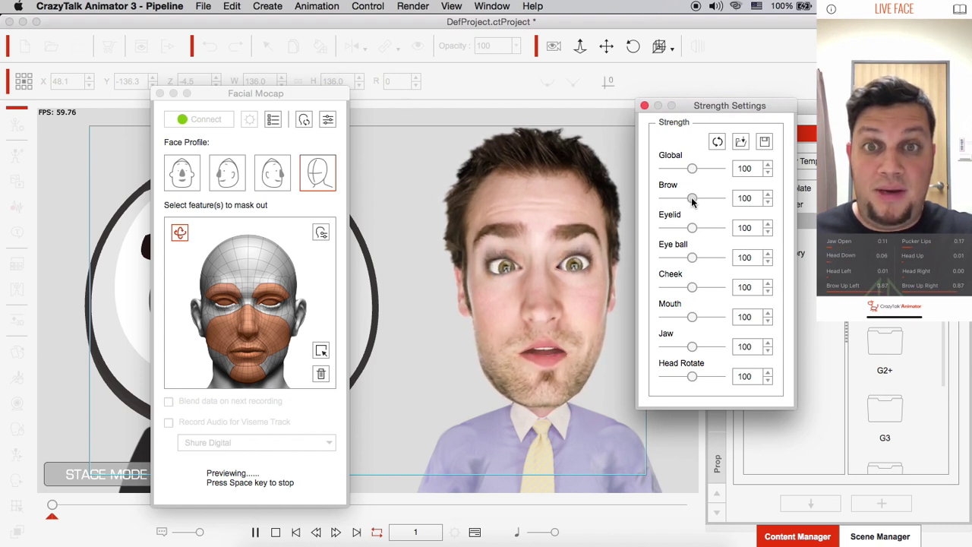
- Adjust Brow and lower Mouth to 37, then reset all strengths to 100 and close the window
drag(692, 201, 672, 192)
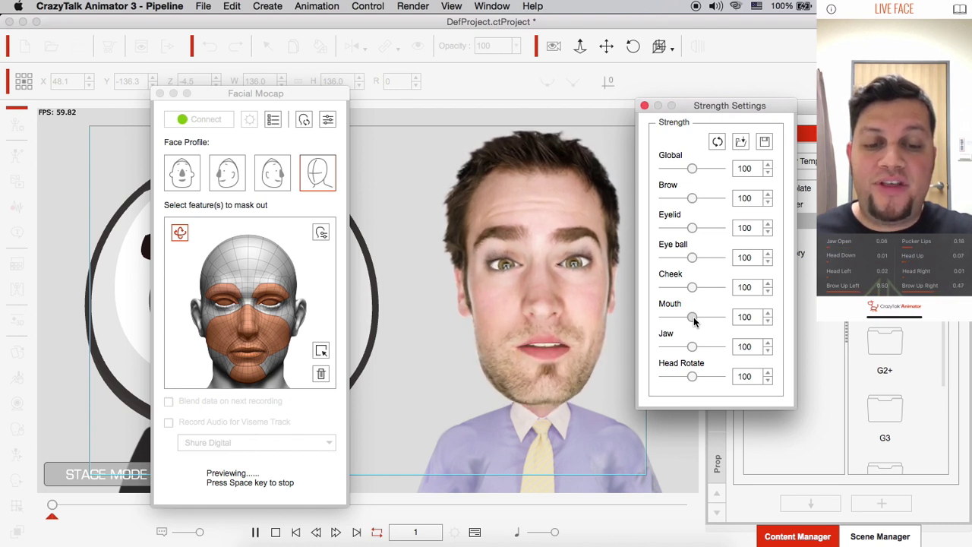
drag(694, 322, 675, 322)
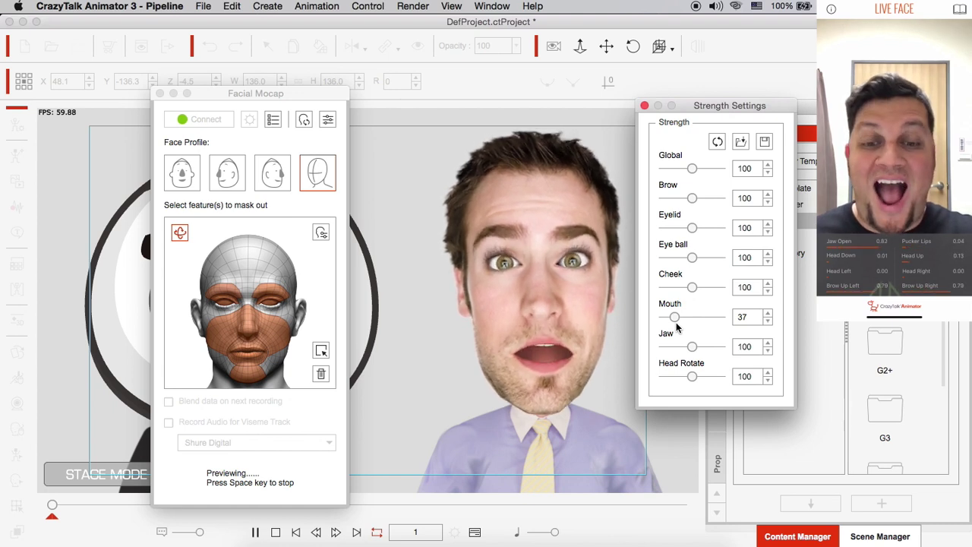
click(718, 144)
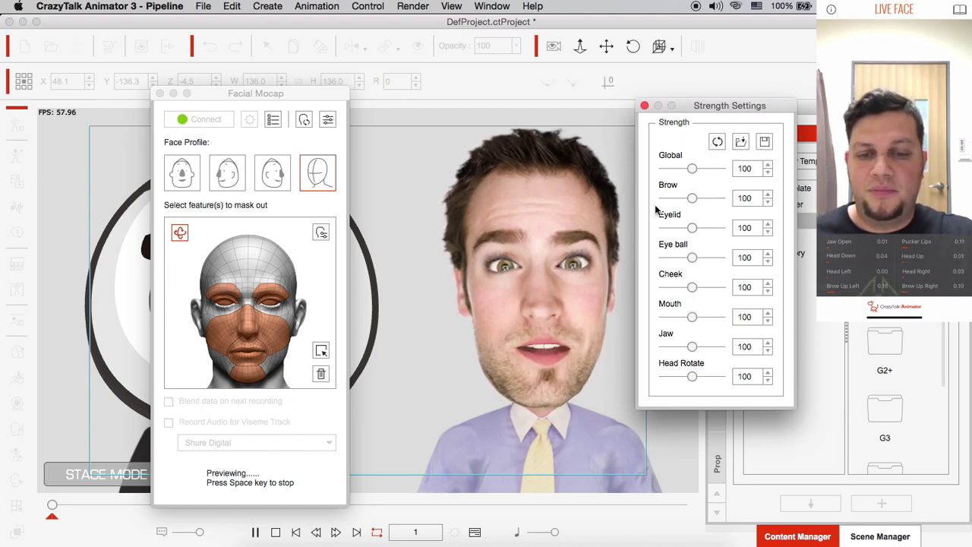
click(644, 106)
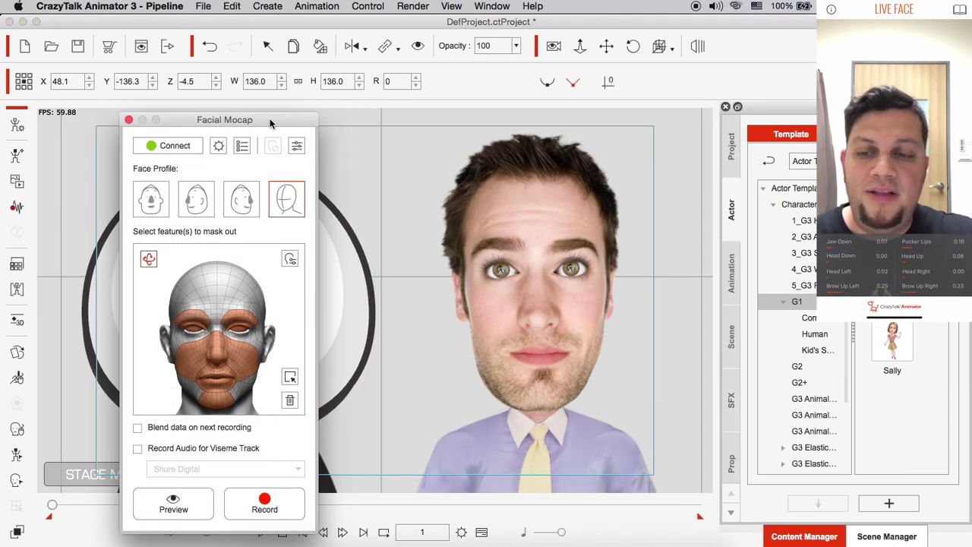
- Preview the photo man's live face capture with the Image-based Head profile, then stop it
drag(269, 120, 277, 118)
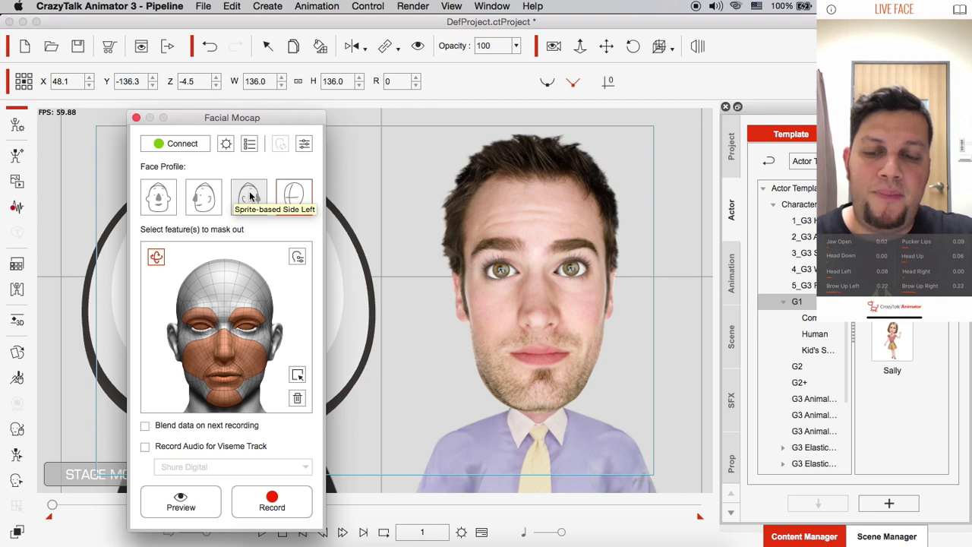
click(290, 198)
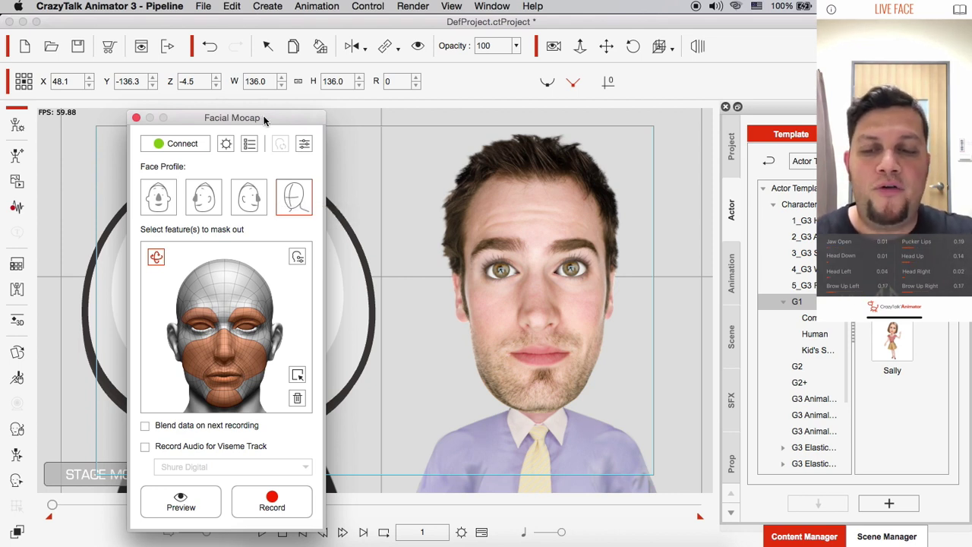
drag(264, 115, 258, 110)
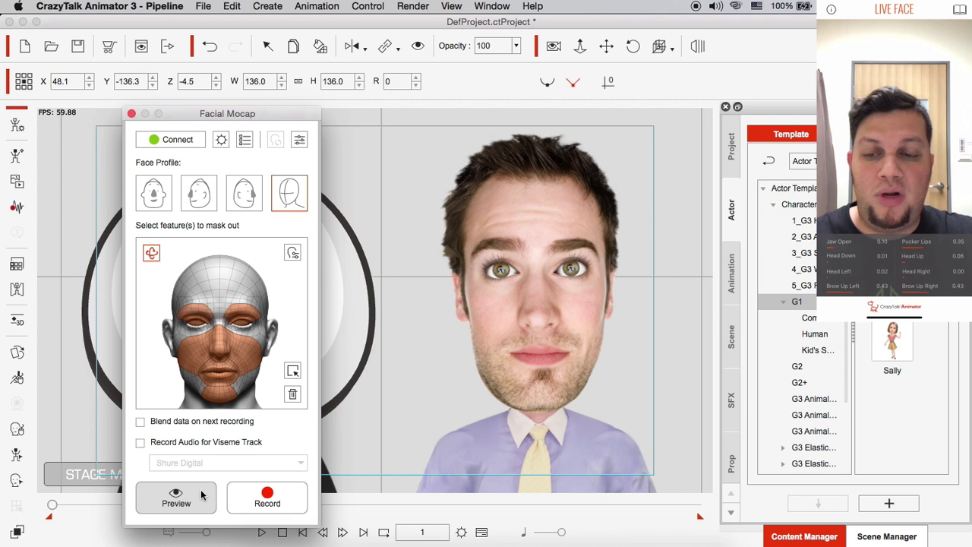
click(176, 496)
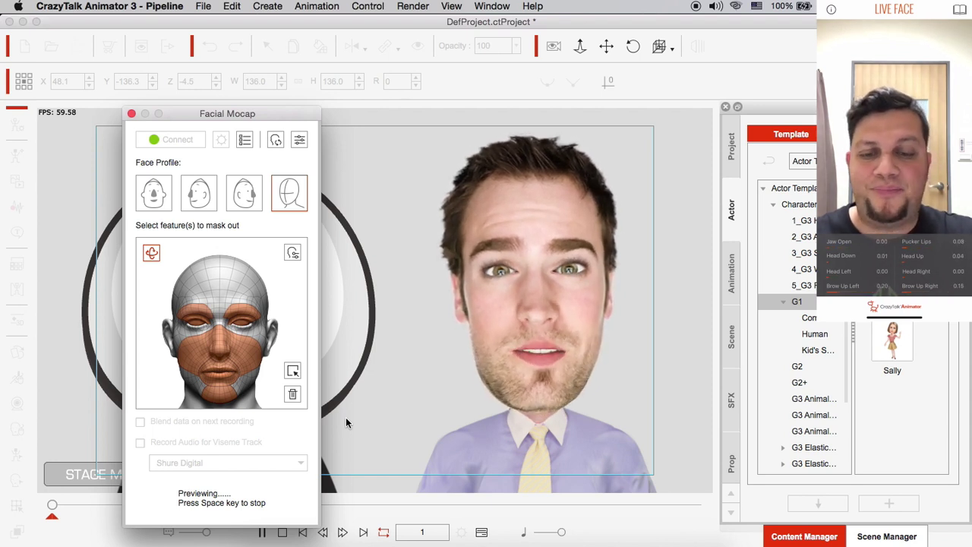
key(space)
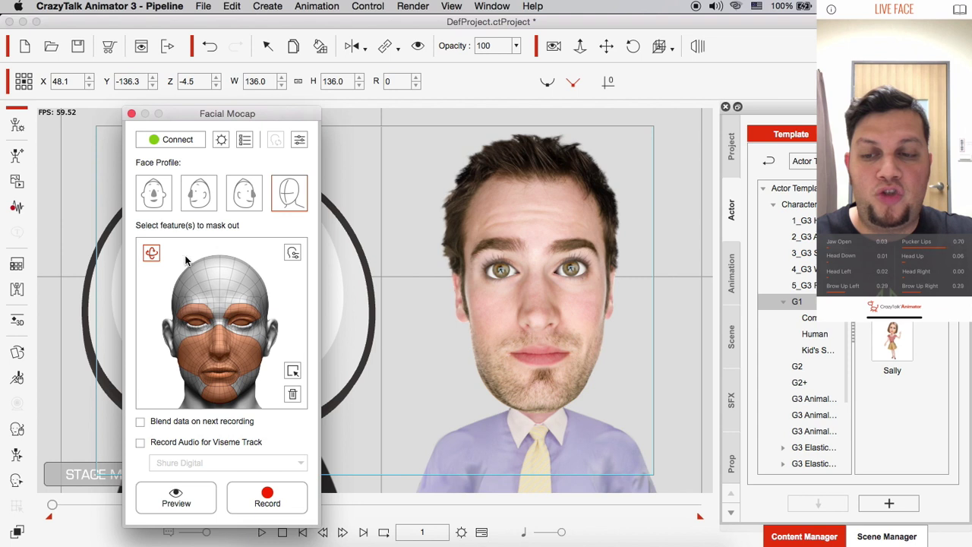
- Switch to the Sprite-based Front profile and preview the photo man's capture again, then stop
click(151, 190)
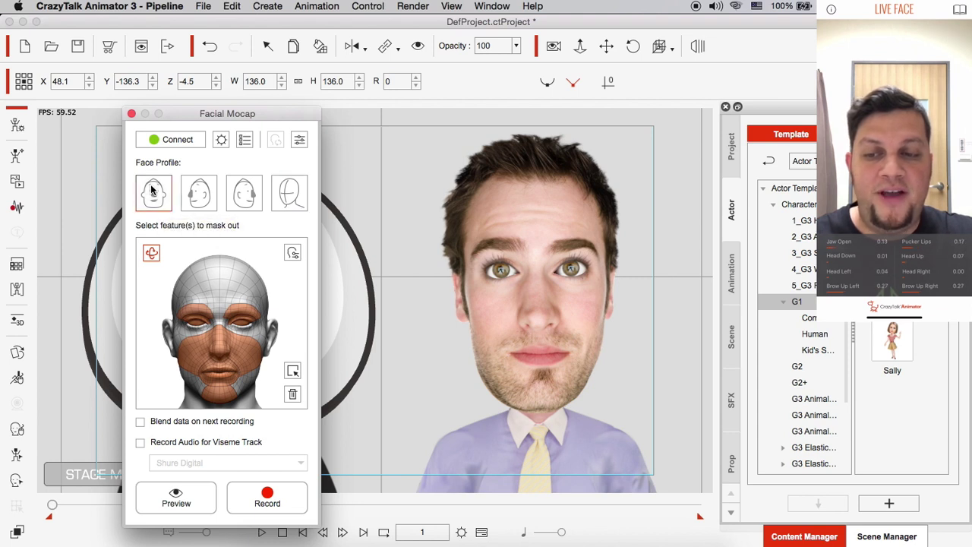
click(206, 497)
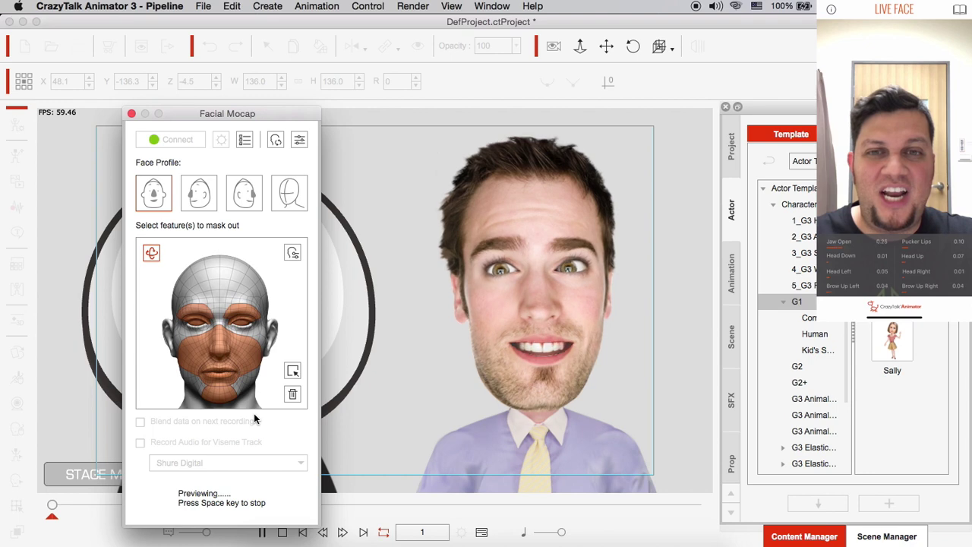
key(space)
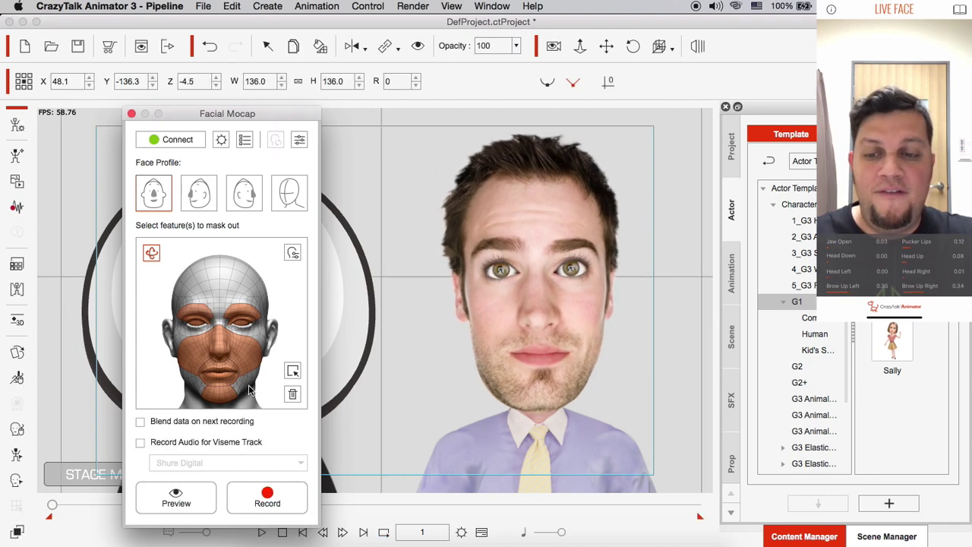
- Select the penguin and run a live face preview on it, then stop
drag(236, 111, 550, 112)
click(220, 203)
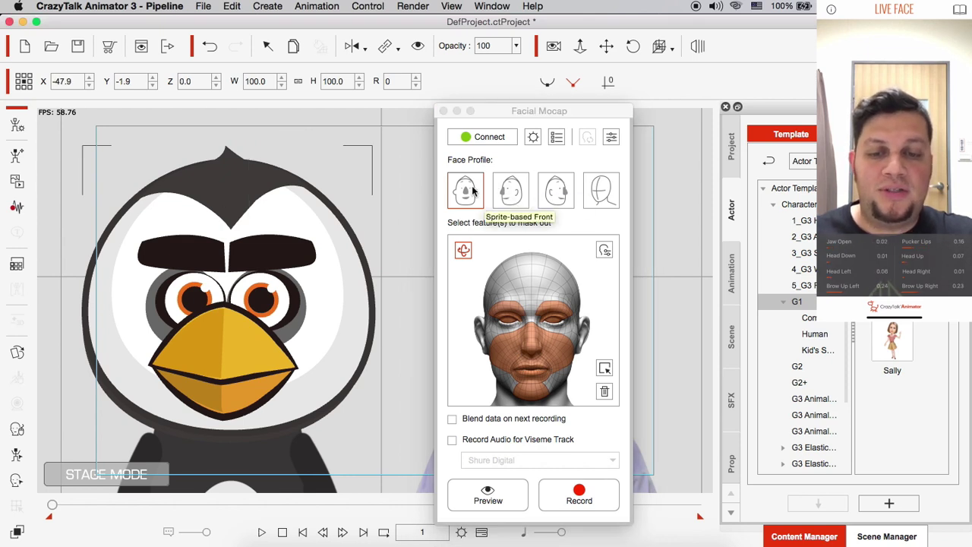
click(501, 495)
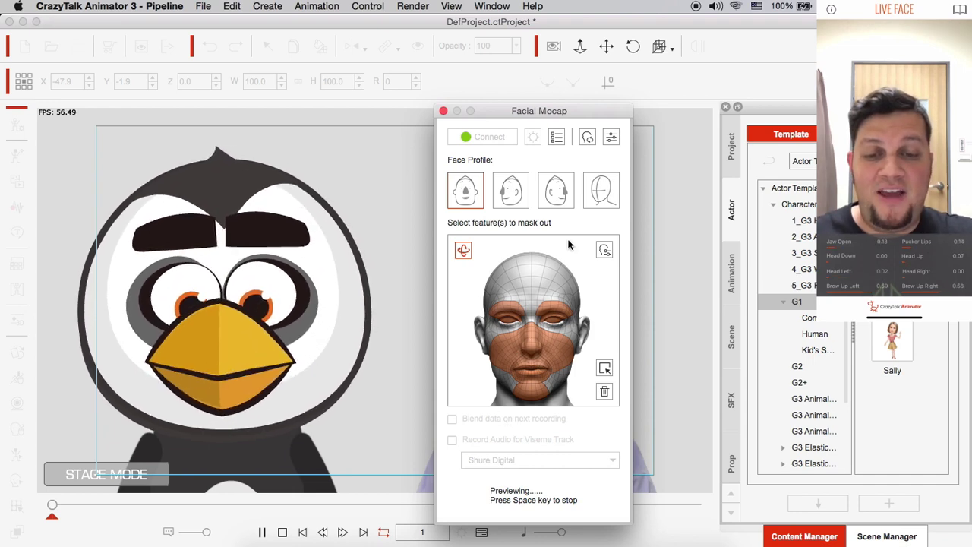
key(space)
- Preview the penguin with Image-based Head, restore the first profile, and close Facial Mocap
click(598, 196)
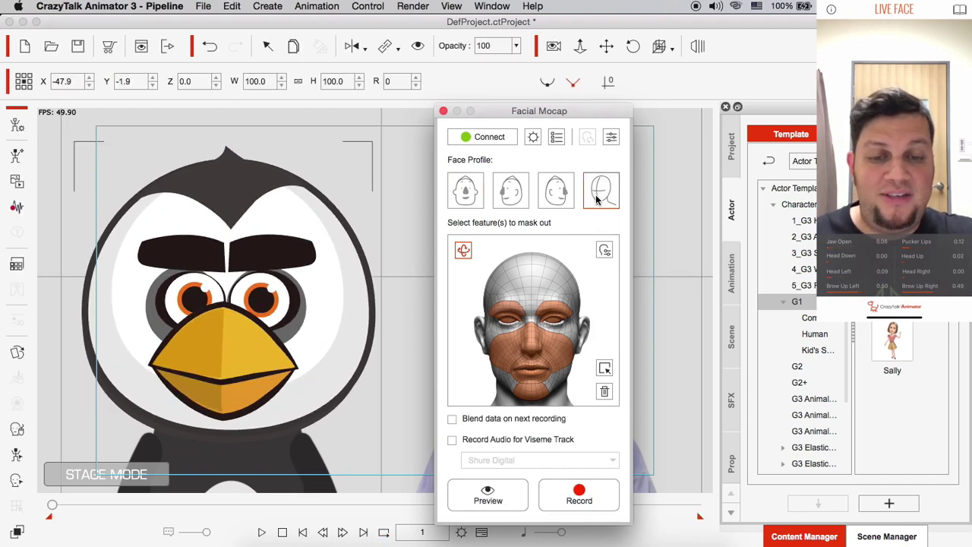
click(488, 499)
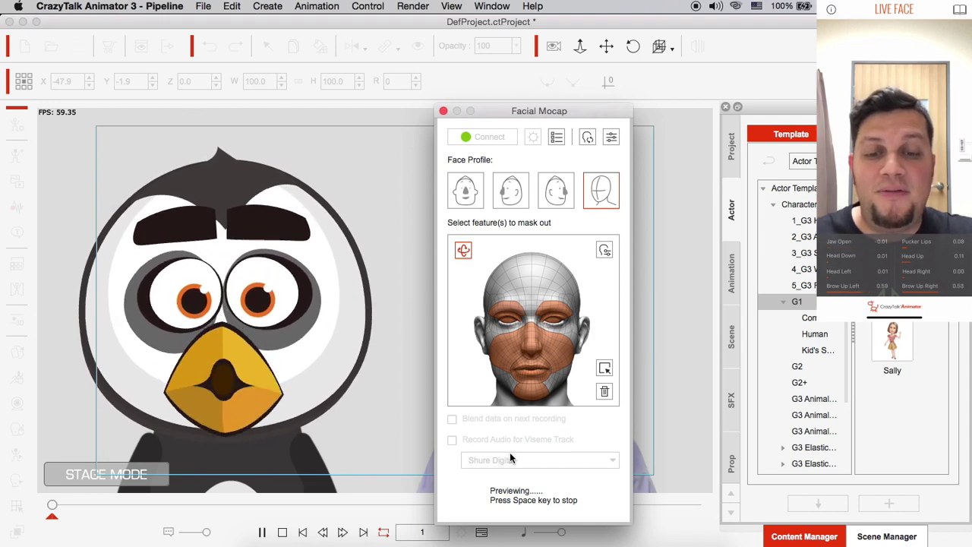
key(space)
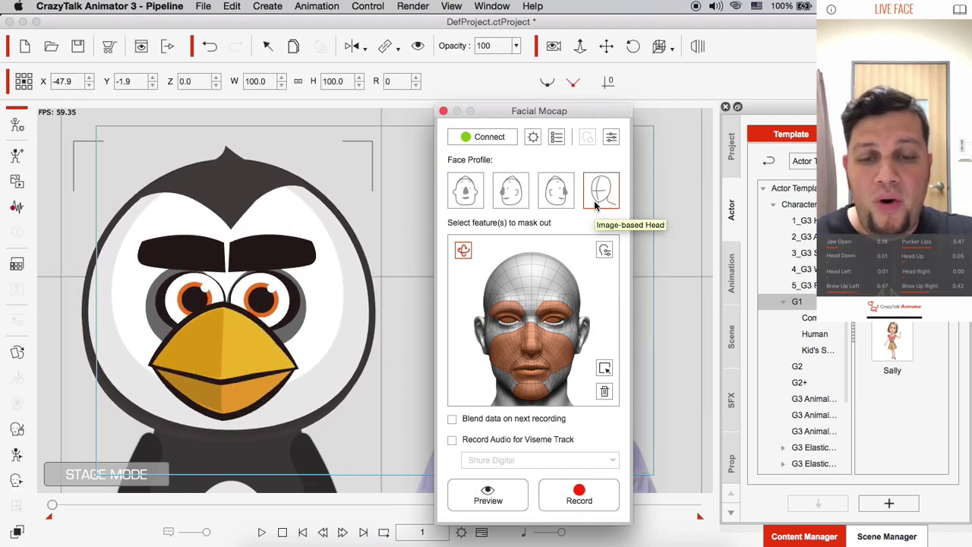
click(467, 189)
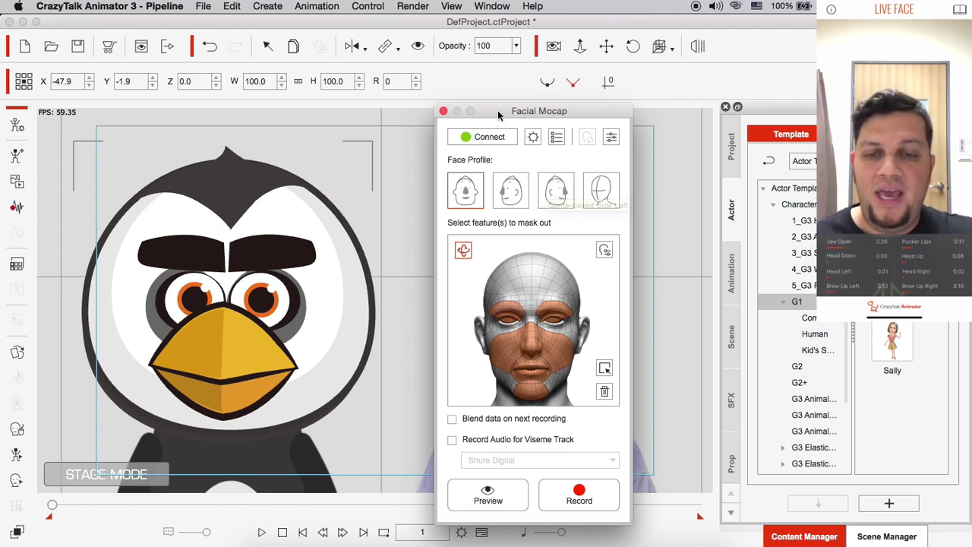
click(444, 111)
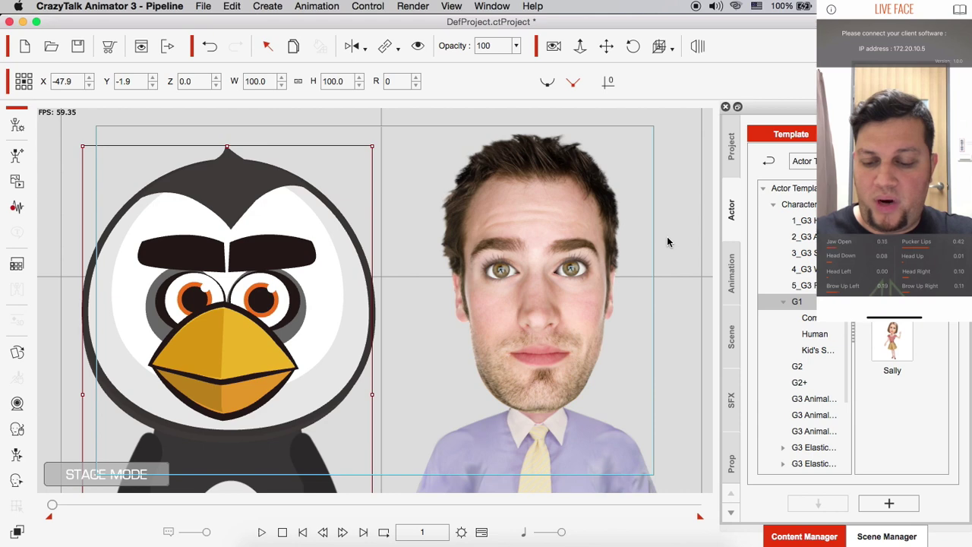
- Browse the Content Manager to Actor > Character > G3 Animals-Horses templates
click(669, 238)
drag(670, 231, 294, 235)
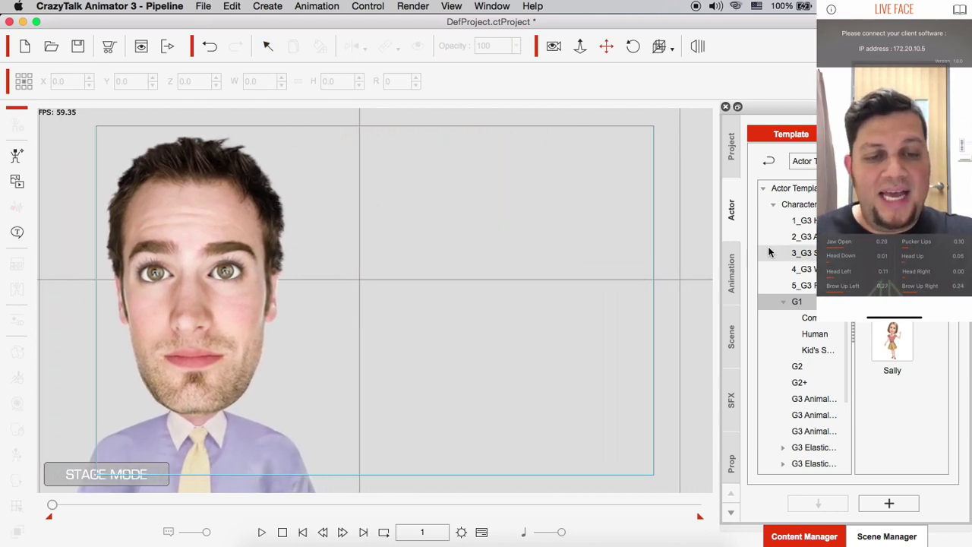
click(799, 205)
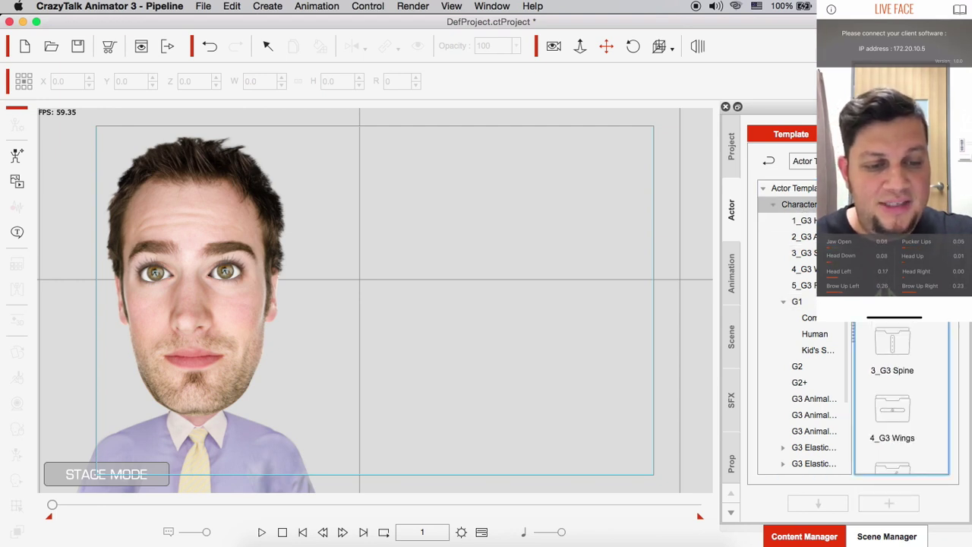
scroll(808, 345, down, 3)
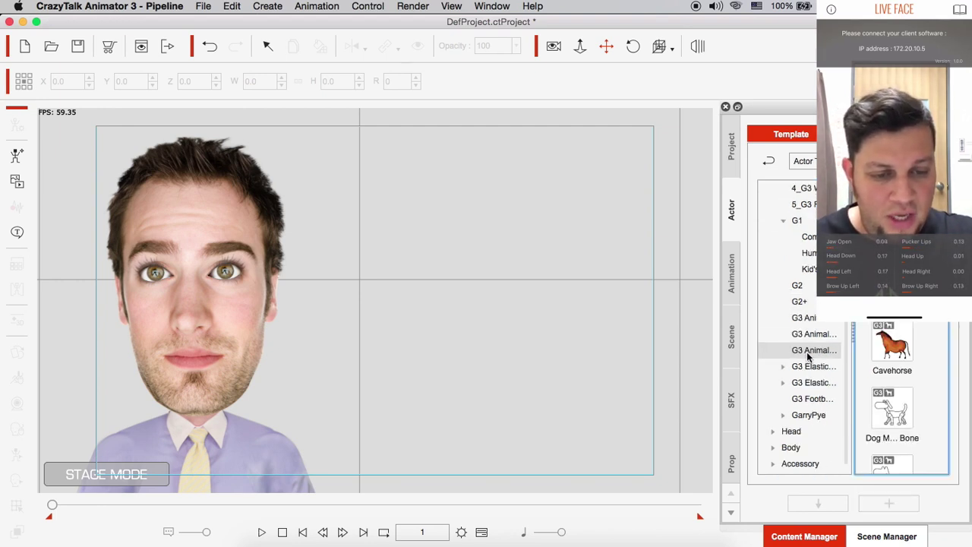
drag(717, 323, 659, 322)
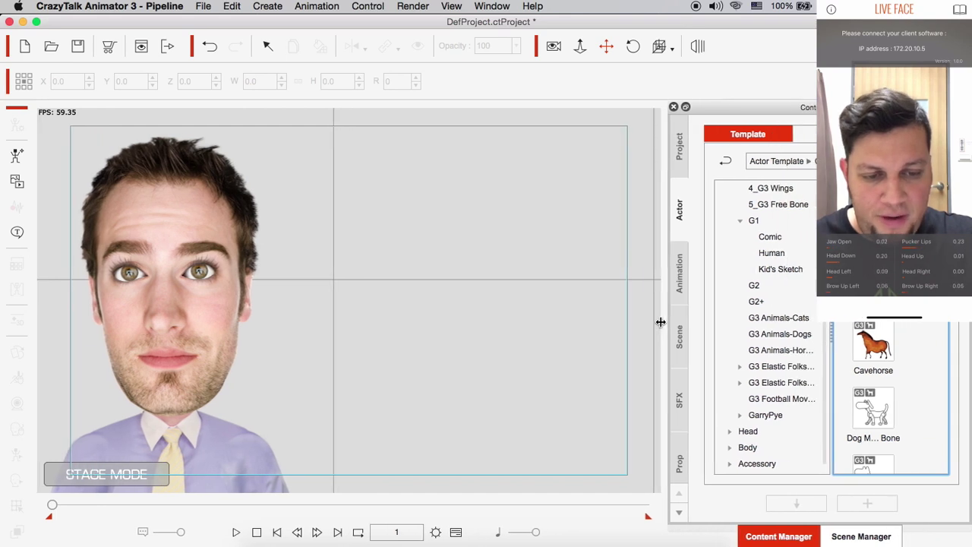
click(785, 353)
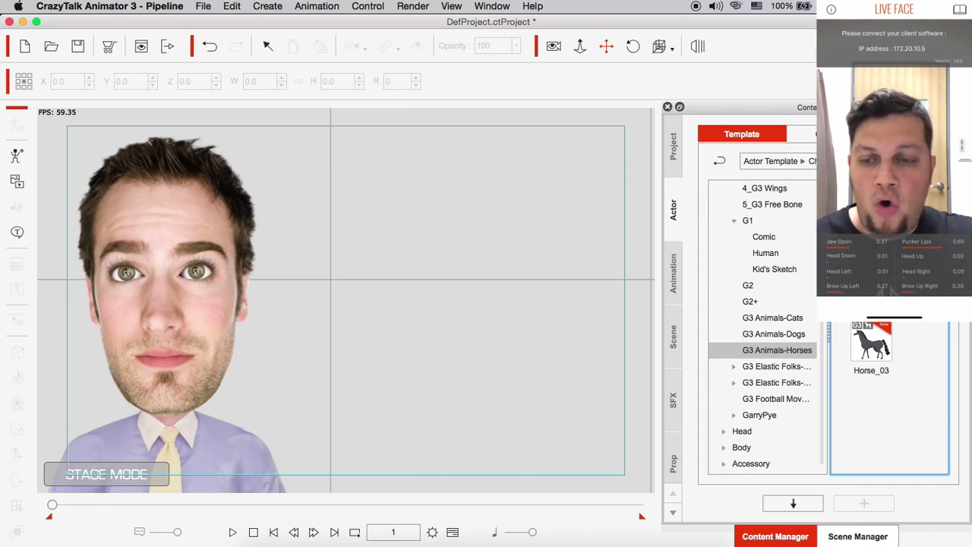
- Add Horse_03 to the stage, scale it to 114.5%, and place it right of the man
drag(871, 346, 525, 325)
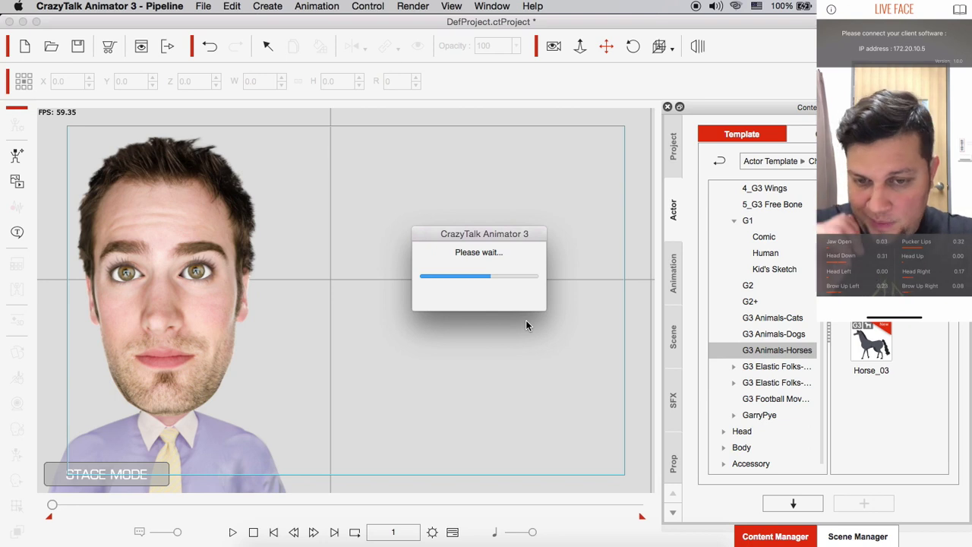
drag(454, 284, 496, 323)
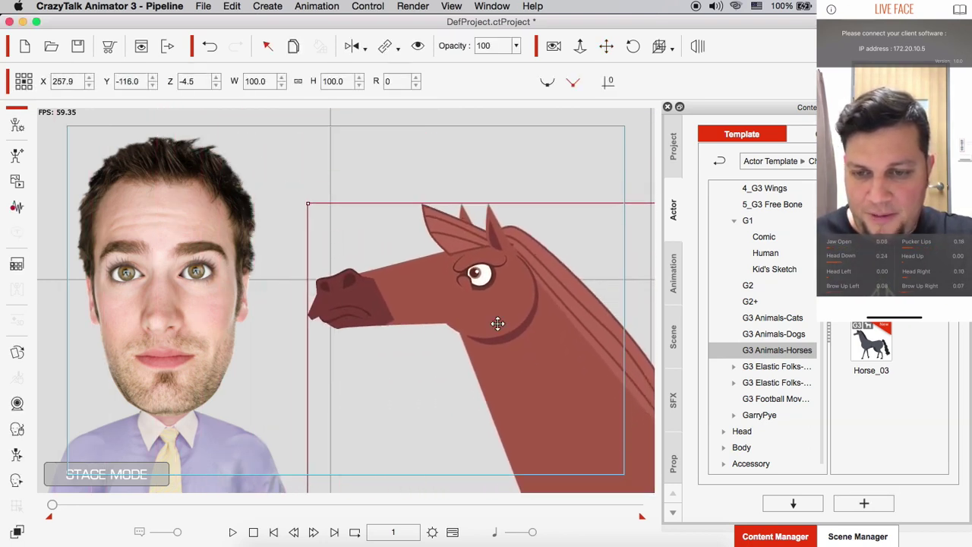
drag(306, 205, 190, 138)
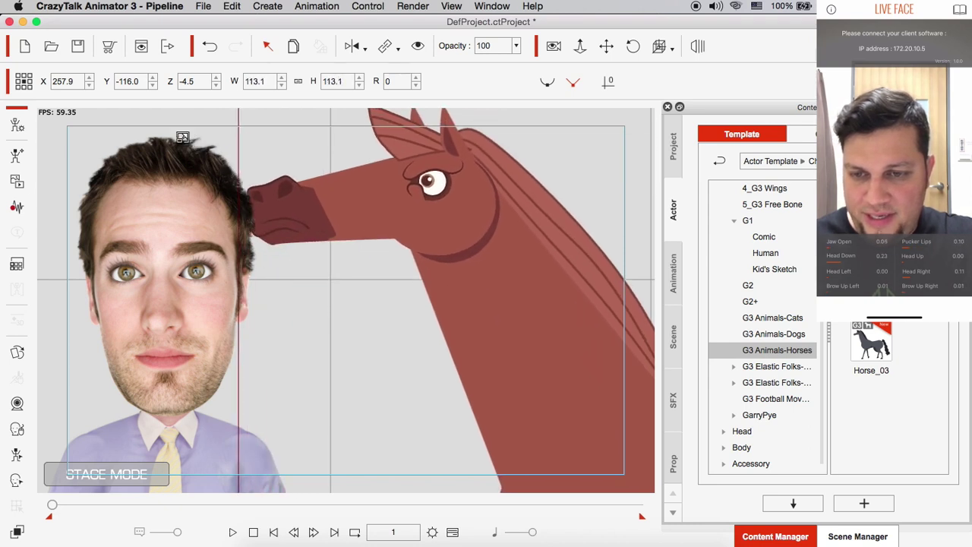
drag(455, 107, 515, 265)
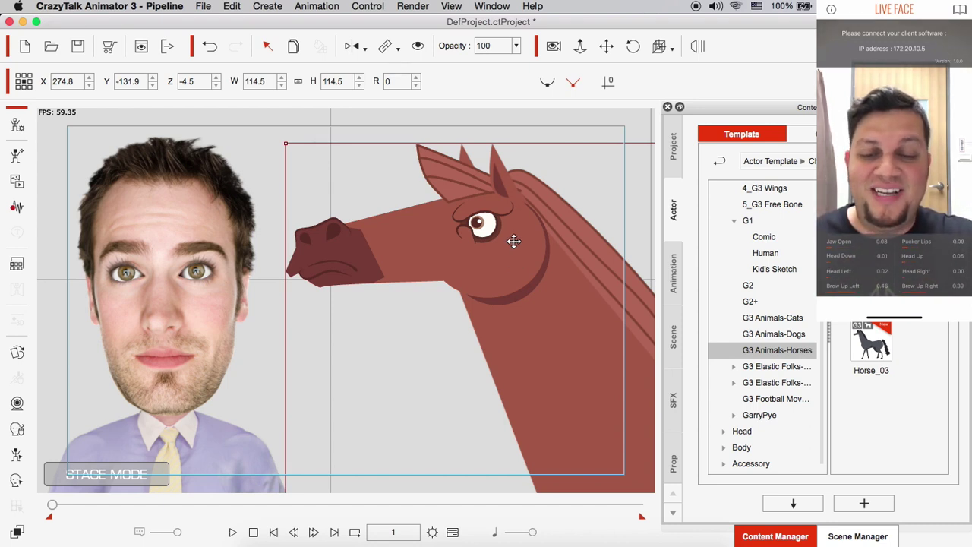
- Connect Facial Mocap to the Live Face feed for Horse_03 and run a live preview, then stop
click(18, 403)
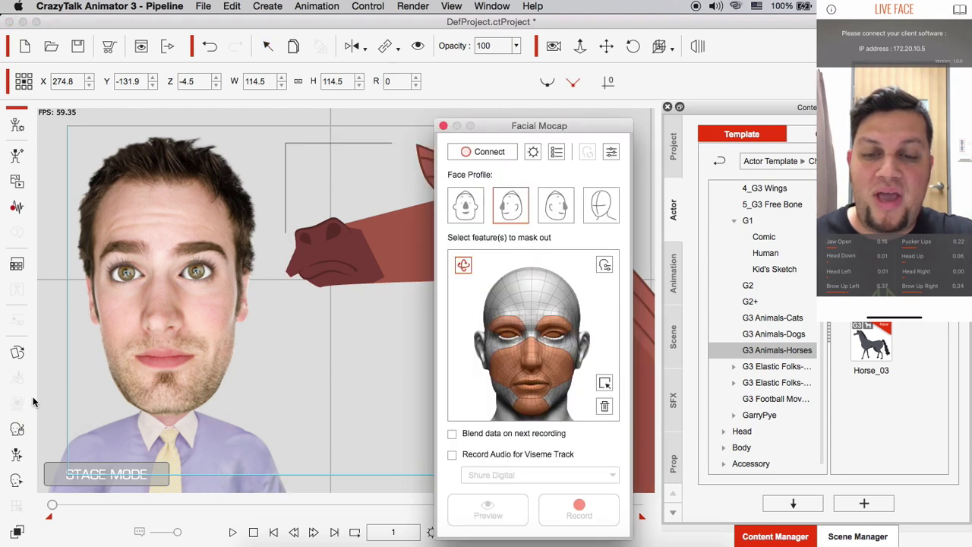
click(498, 152)
drag(534, 127, 164, 114)
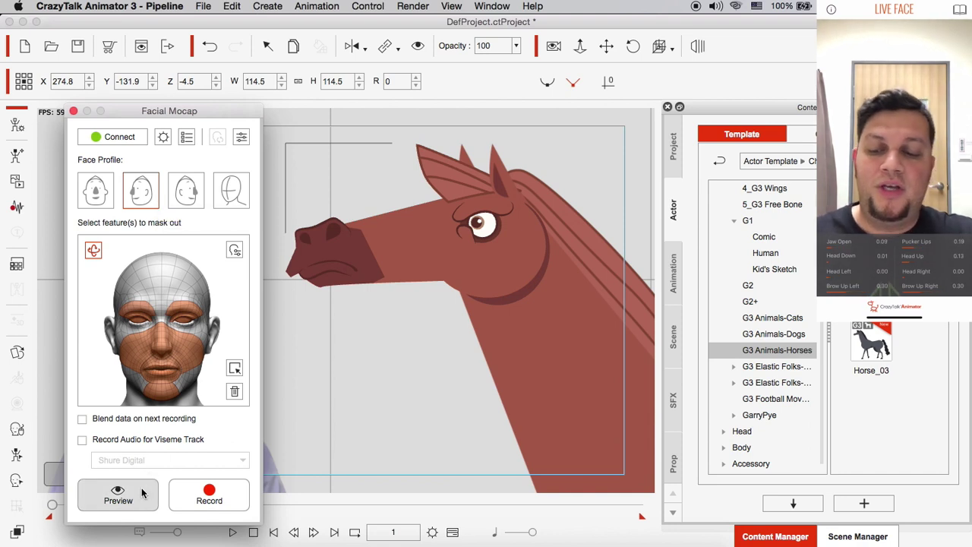
click(117, 494)
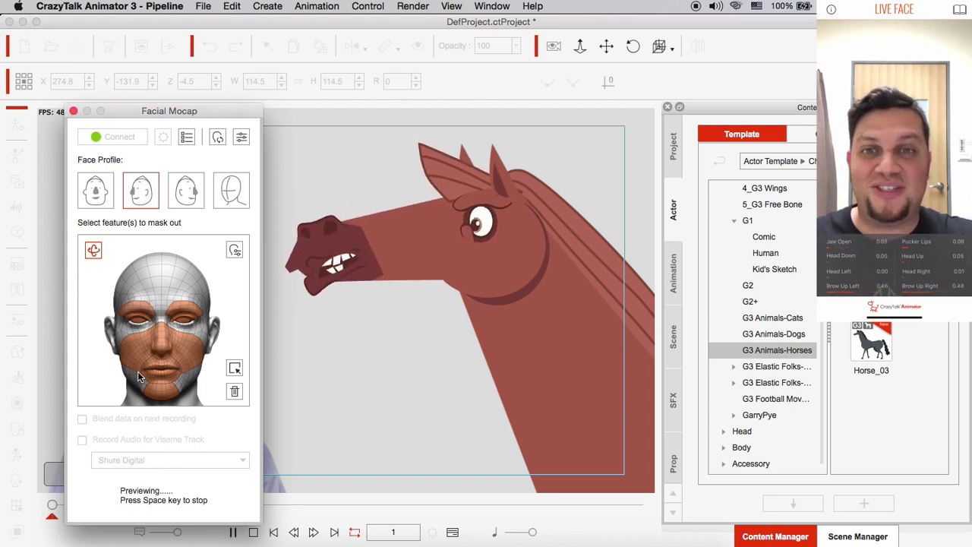
key(space)
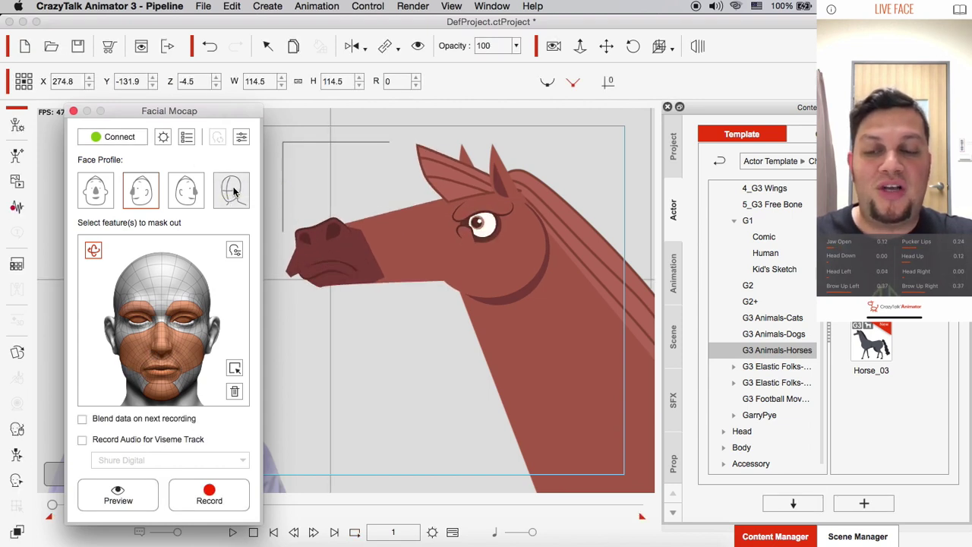
- Preview the horse's live capture with the Sprite-based Side Left profile, then stop
click(189, 188)
click(134, 500)
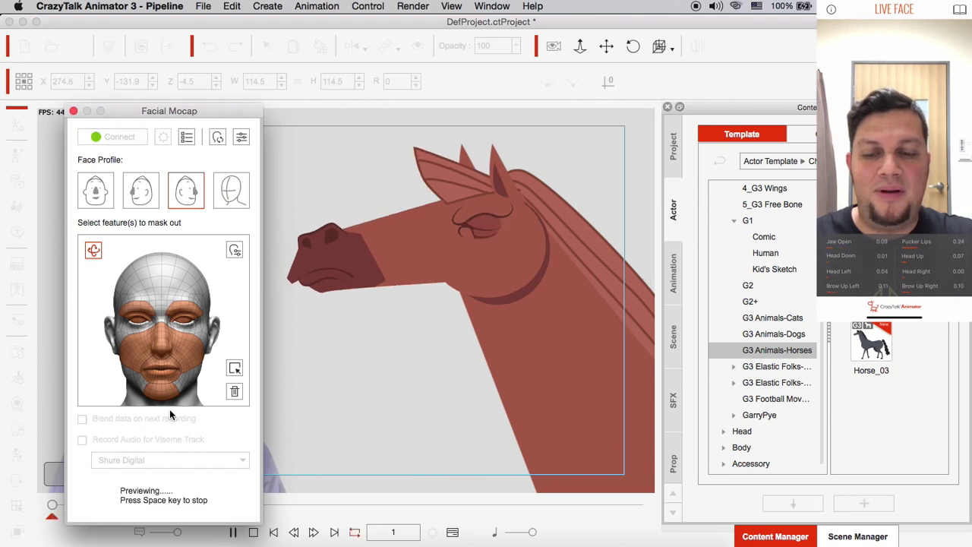
key(space)
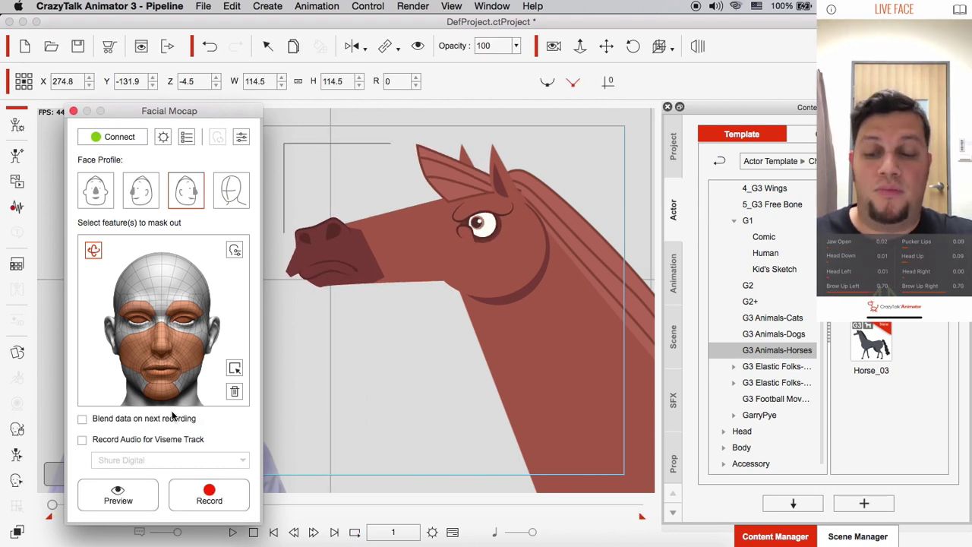
click(137, 495)
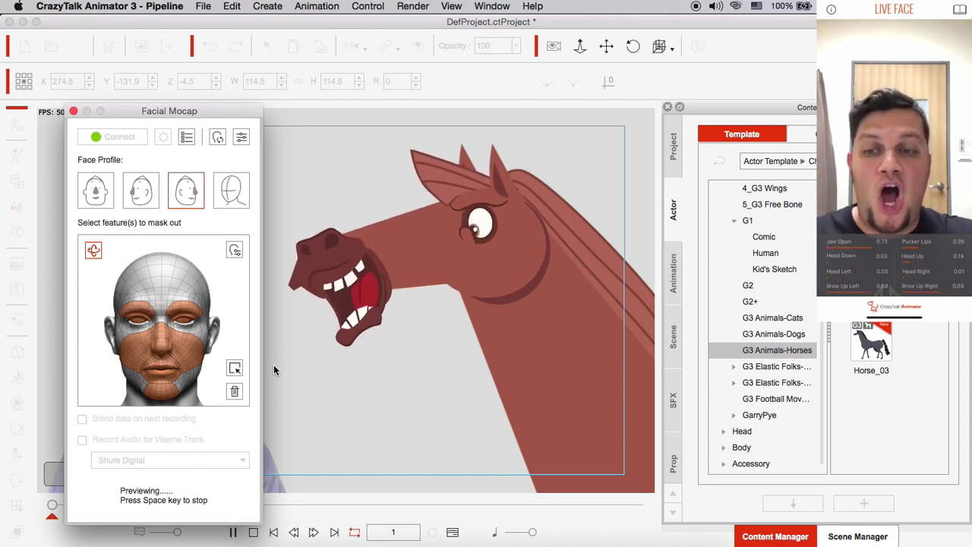
key(space)
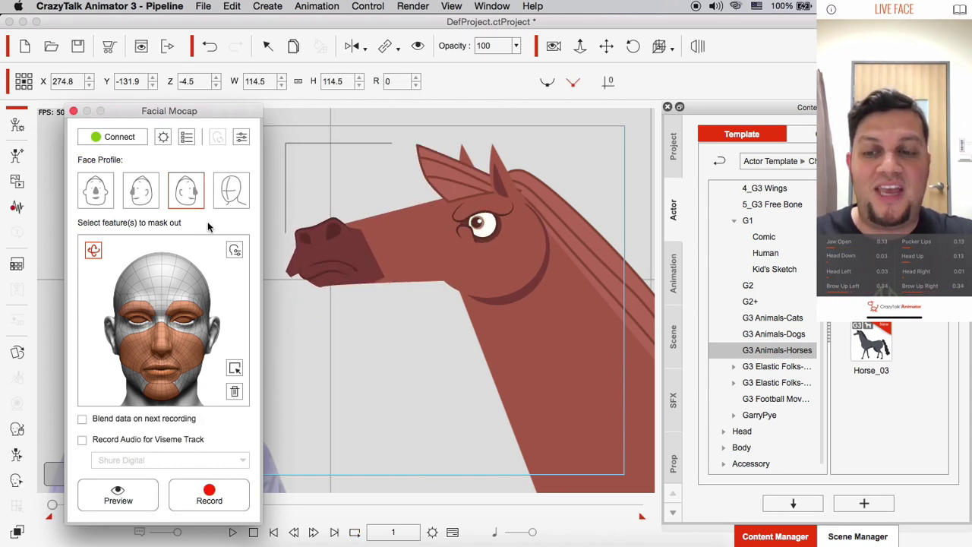
- Preview the horse with the Image-based Head profile, then stop
click(232, 191)
click(127, 495)
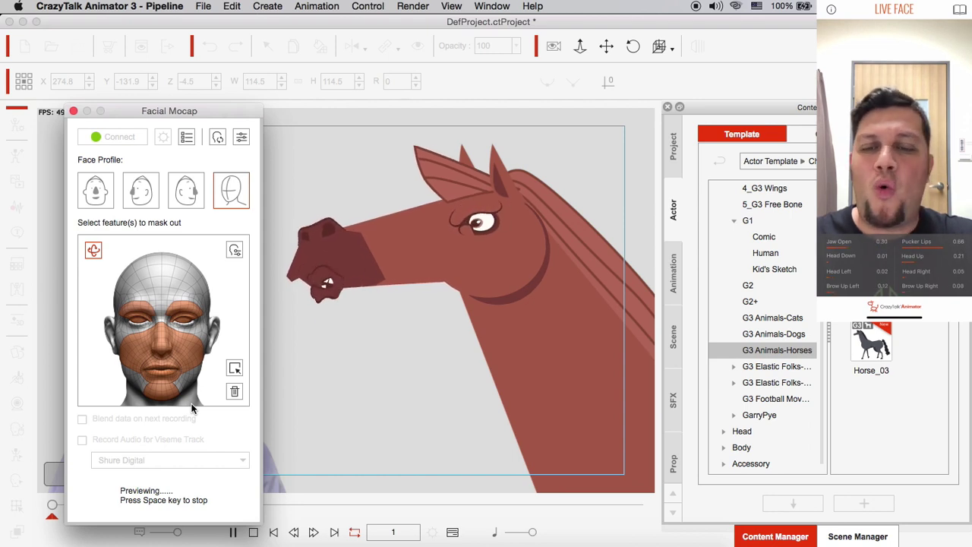
key(space)
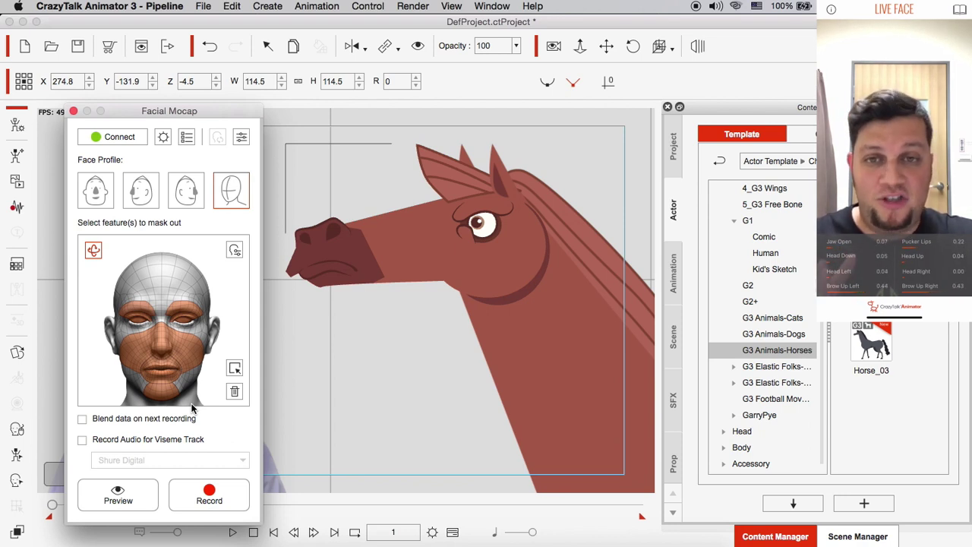
- Return to the second face profile and preview the horse once more, then stop
click(139, 192)
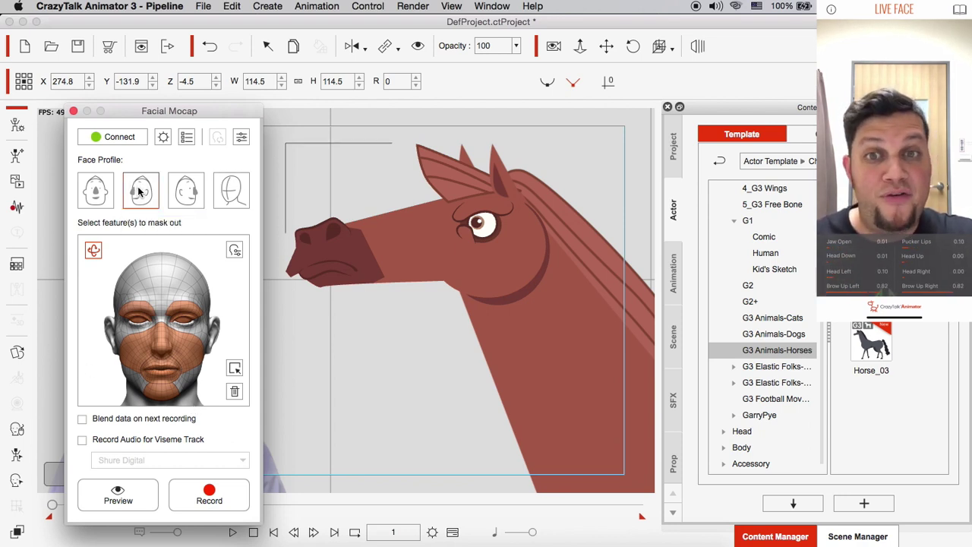
click(137, 495)
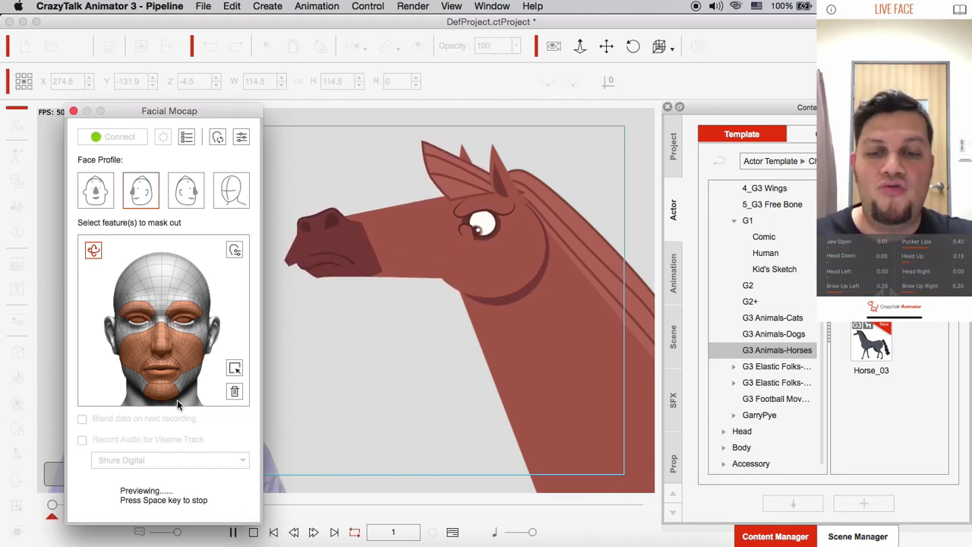
key(space)
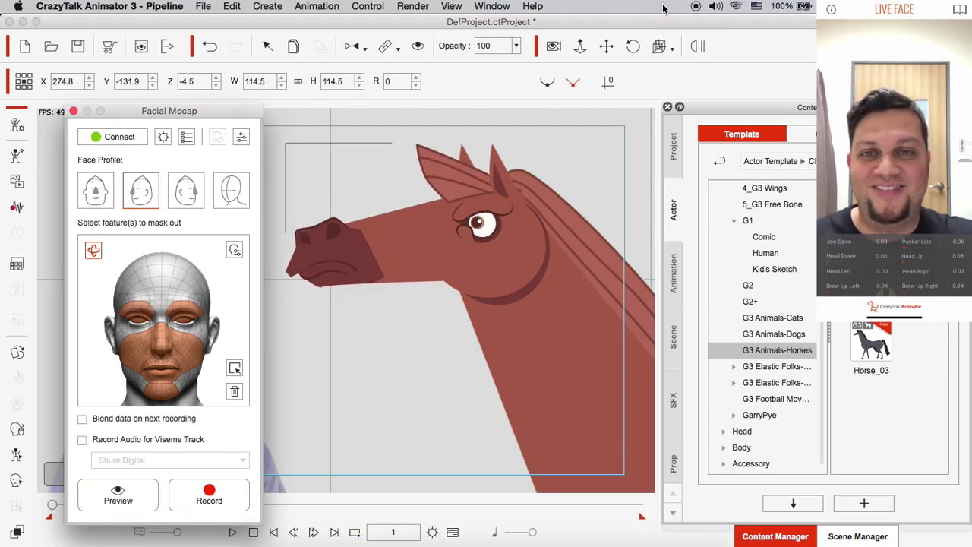